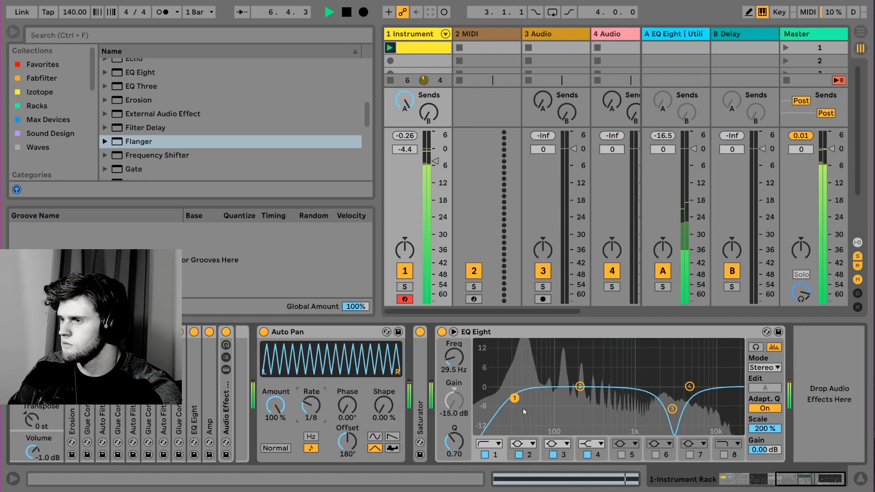
# Adjust the low-cut band 1 of EQ Eight to 28.4 Hz with a Q of 0.93 and stop playback
pyautogui.moveTo(515, 398); pyautogui.dragTo(513, 393)
pyautogui.press('space')
pyautogui.moveTo(817, 484); pyautogui.dragTo(773, 479)
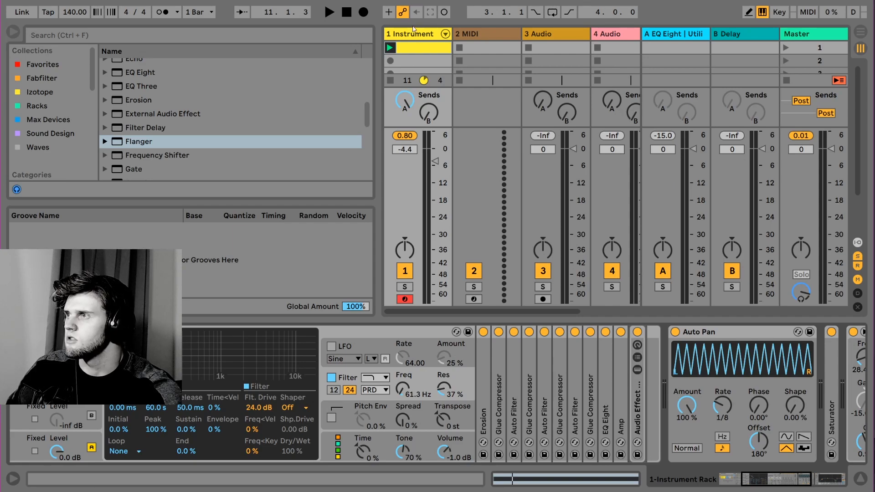
# Compare the sound in stereo and mono on the Master track during playback, leaving Utility's Mono switched on
pyautogui.click(796, 35)
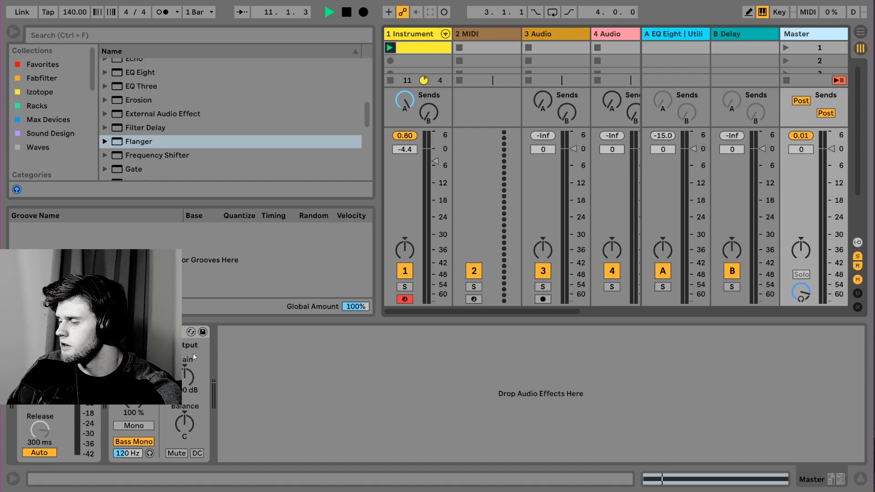
pyautogui.press('space')
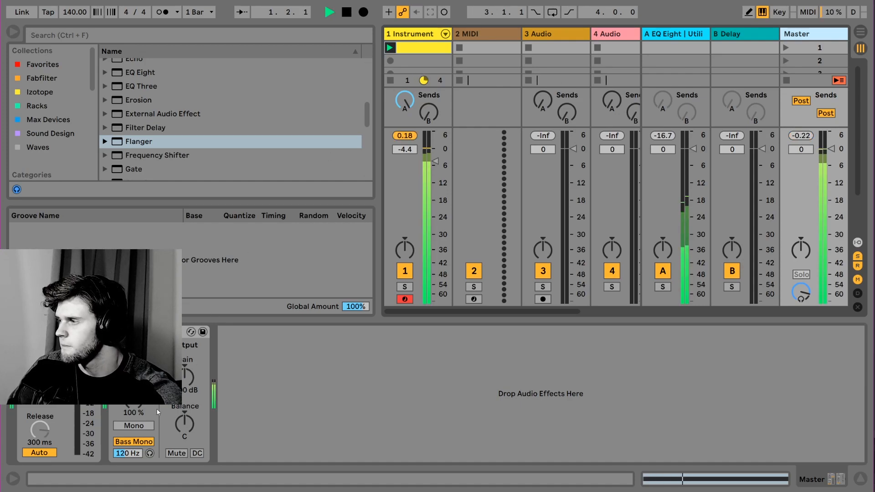
pyautogui.press('space')
pyautogui.click(134, 425)
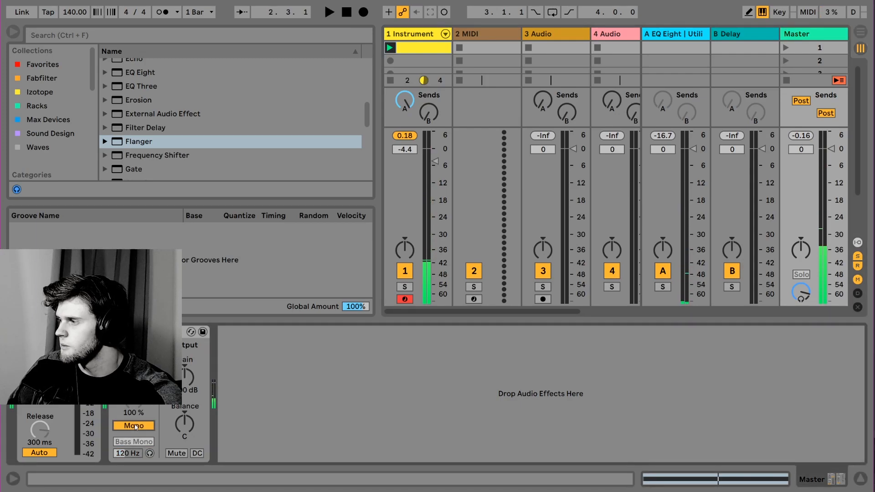
pyautogui.press('space')
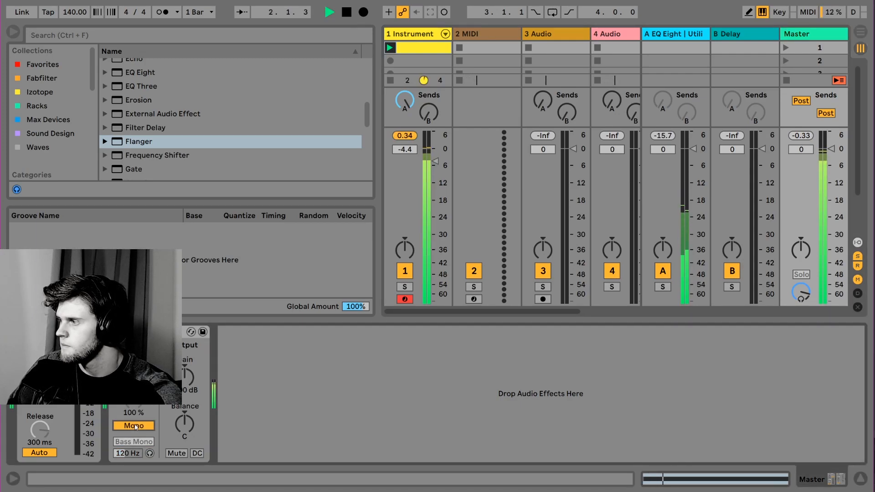
pyautogui.click(134, 426)
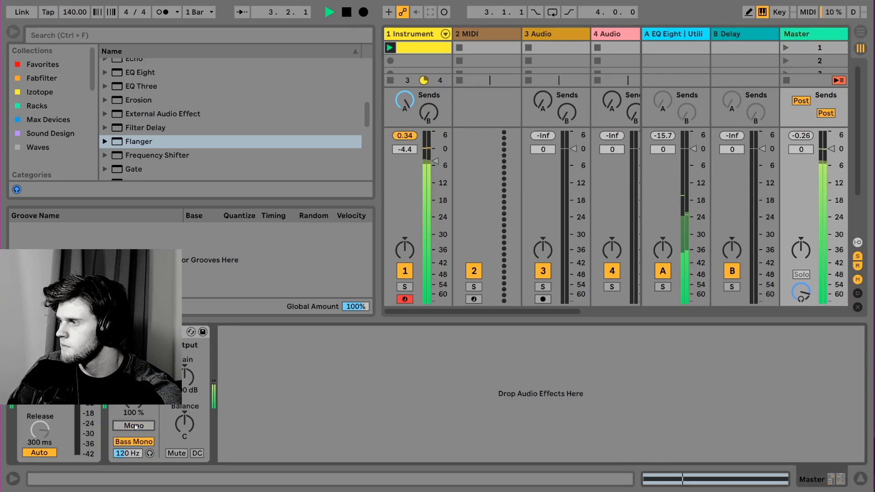
pyautogui.click(134, 425)
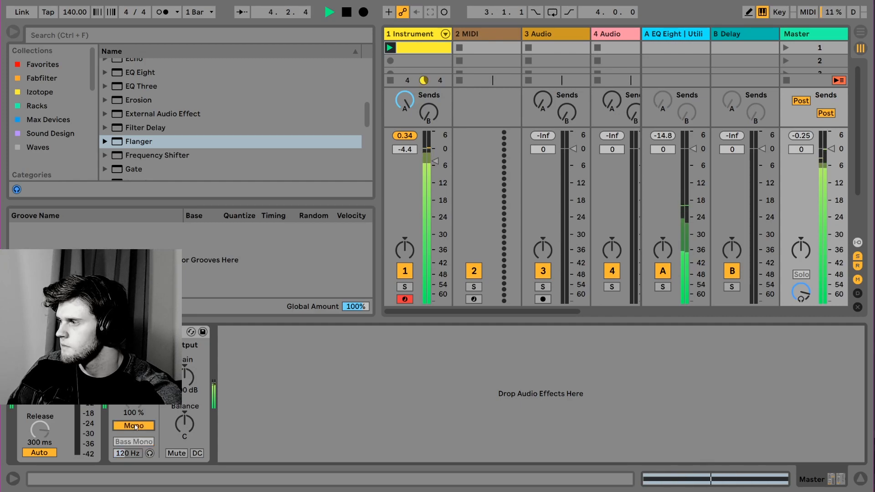
pyautogui.click(134, 425)
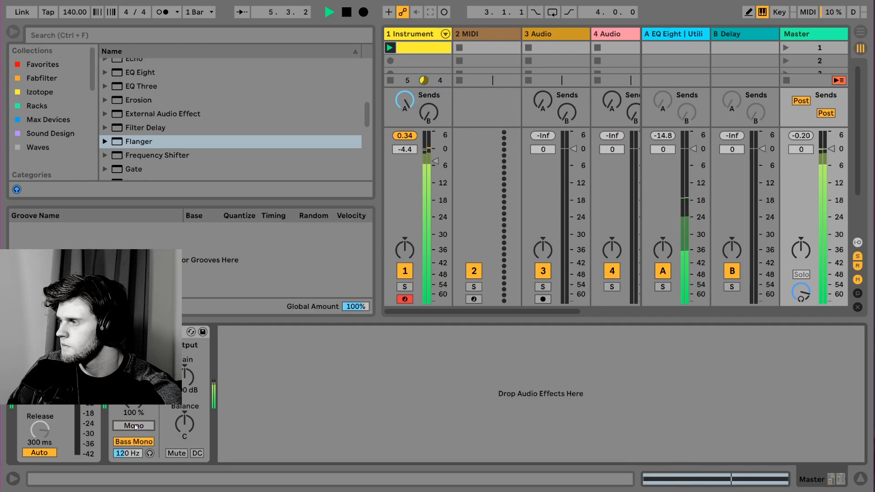
pyautogui.click(134, 426)
pyautogui.press('space')
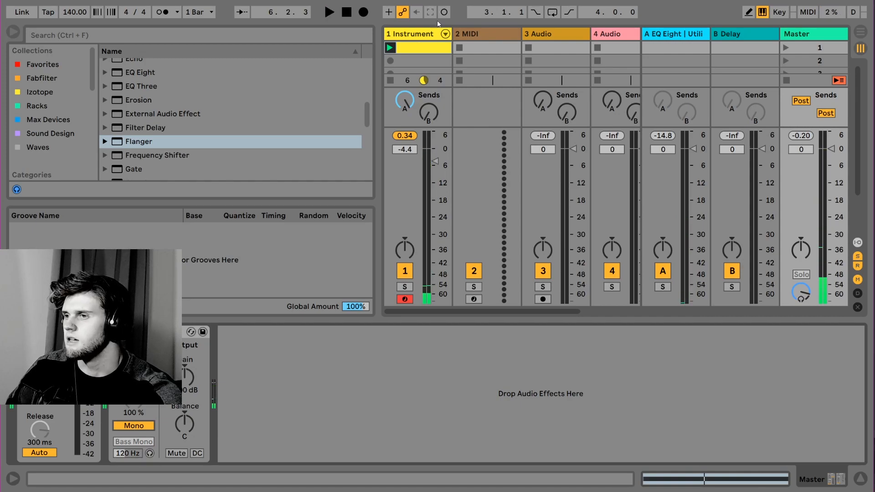
# Examine the Operator oscillator and filter settings in both chains of track 1's instrument rack
pyautogui.click(424, 33)
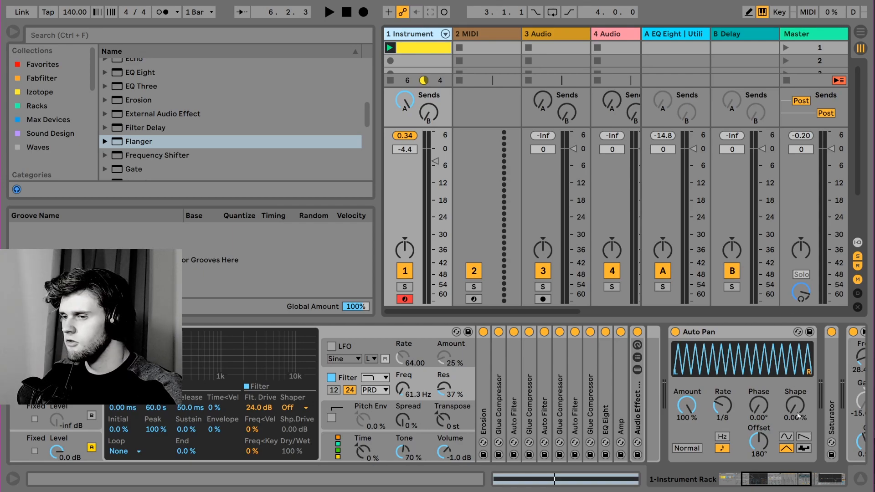
pyautogui.scroll(5, 211, 385)
pyautogui.click(178, 381)
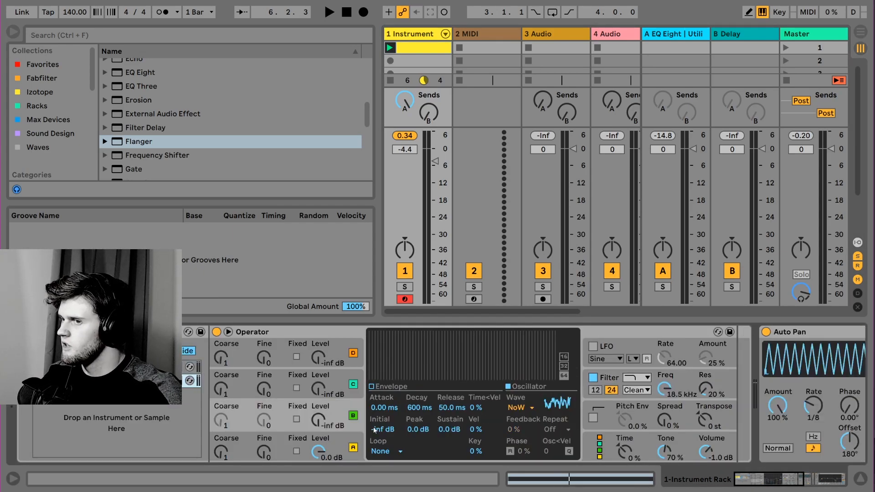
pyautogui.click(247, 451)
pyautogui.click(177, 367)
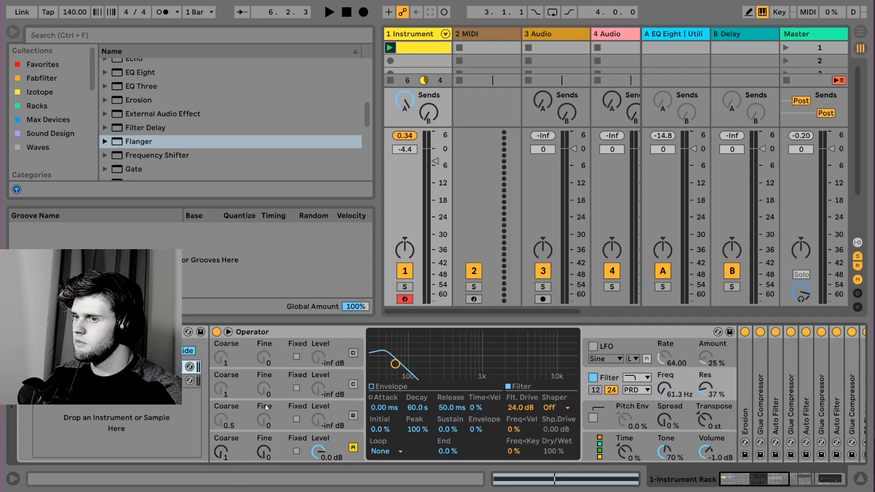
pyautogui.click(176, 381)
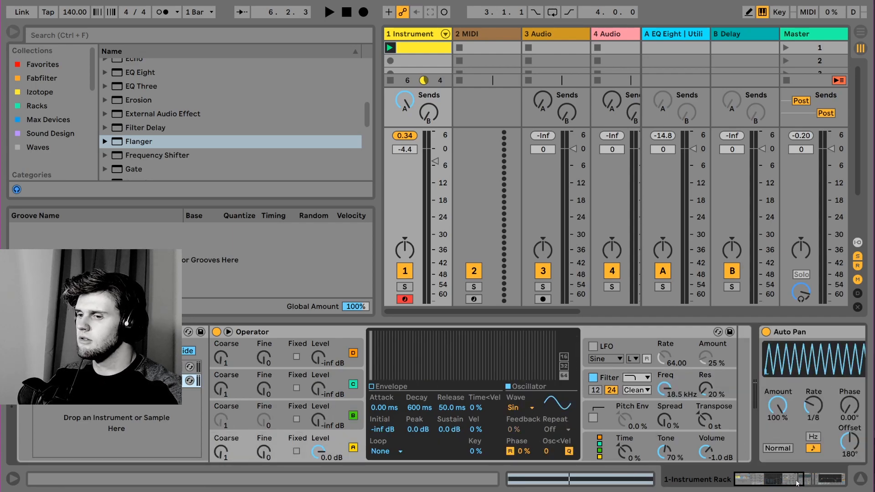
pyautogui.moveTo(773, 482); pyautogui.dragTo(759, 482)
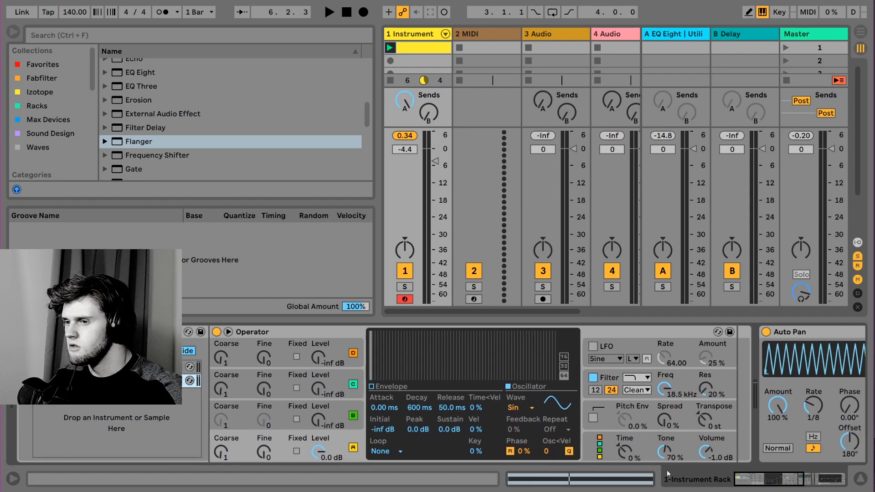
# Solo and audition the instrument rack's Operator chains one after the other
pyautogui.click(159, 367)
pyautogui.click(182, 382)
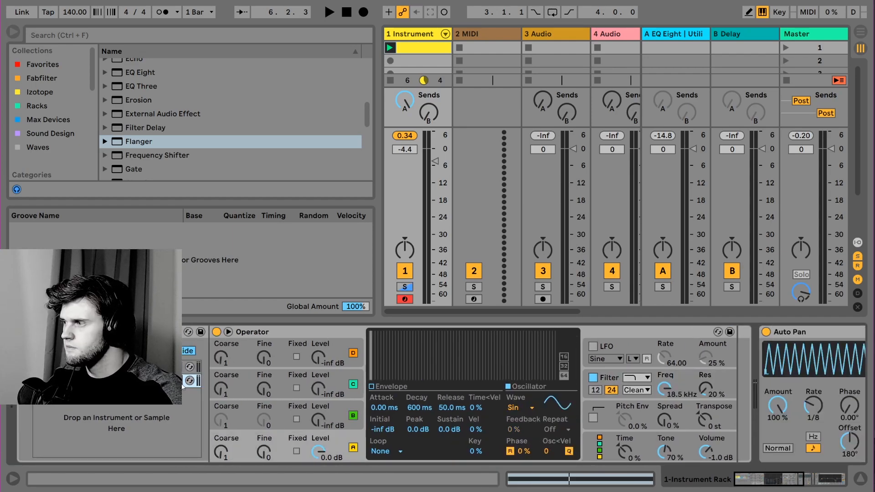
pyautogui.press('space')
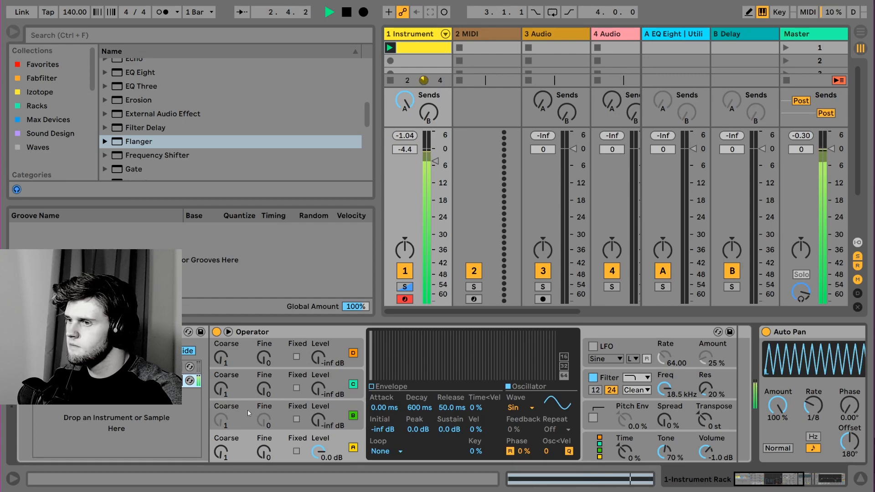
pyautogui.press('space')
pyautogui.click(179, 367)
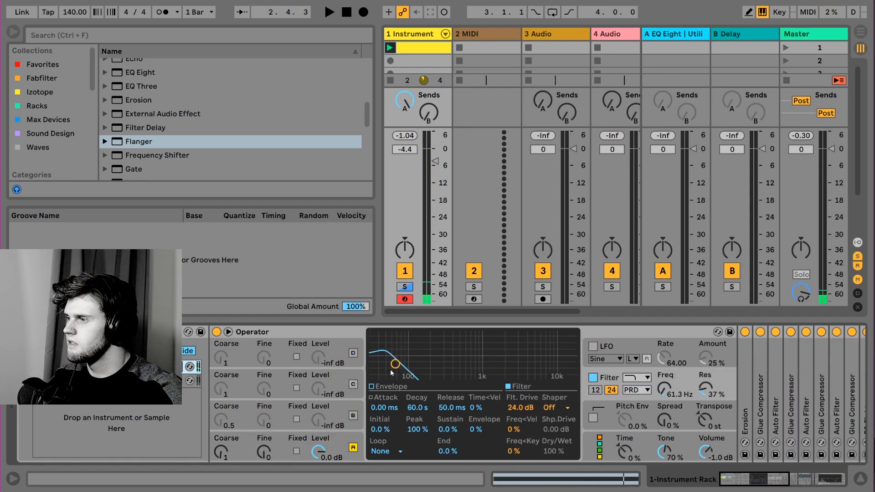
pyautogui.press('space')
pyautogui.moveTo(757, 483); pyautogui.dragTo(793, 482)
pyautogui.press('space')
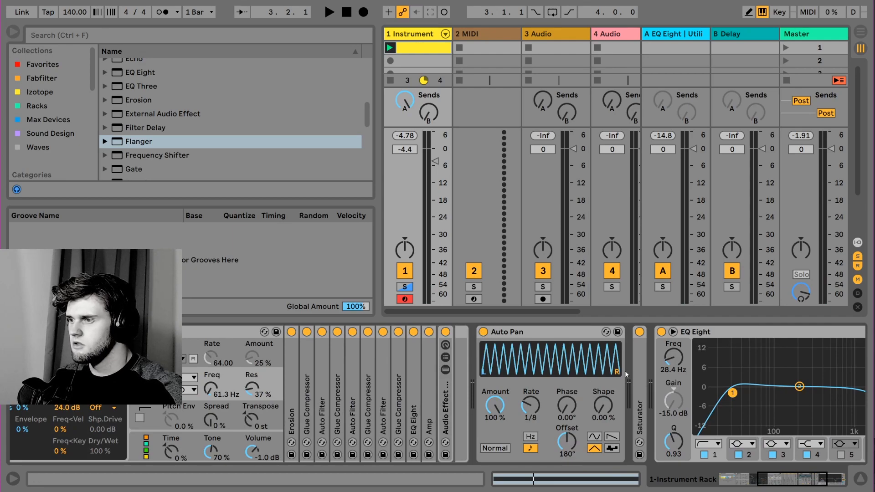
# Turn off the Saturator, fold it, and bypass the chain's effects from Erosion through the Audio Effect Rack
pyautogui.doubleClick(640, 340)
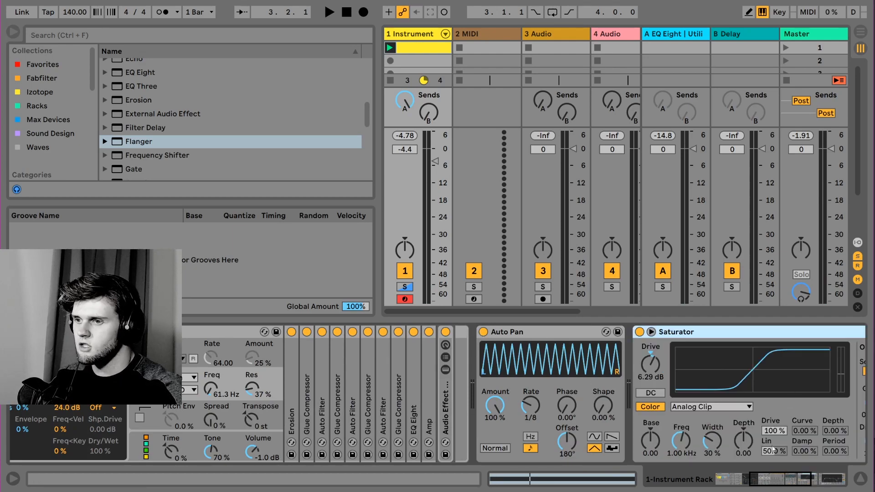
pyautogui.click(531, 332)
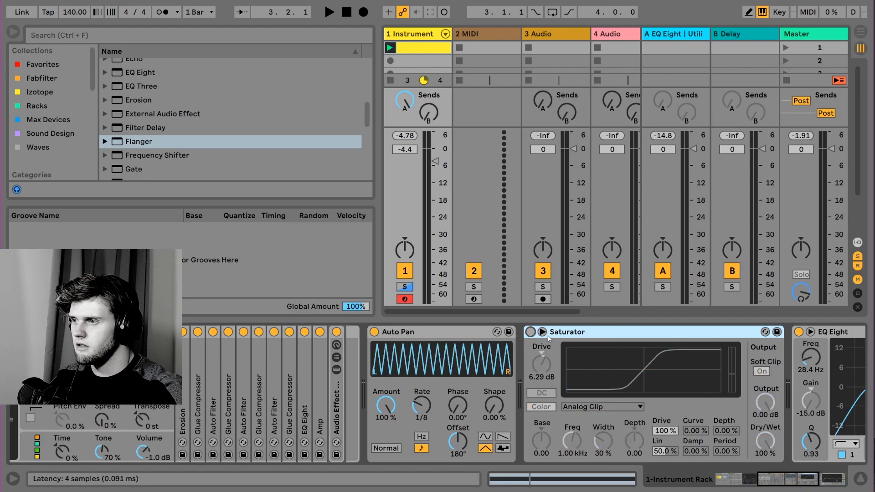
pyautogui.doubleClick(570, 332)
pyautogui.moveTo(775, 479); pyautogui.dragTo(742, 477)
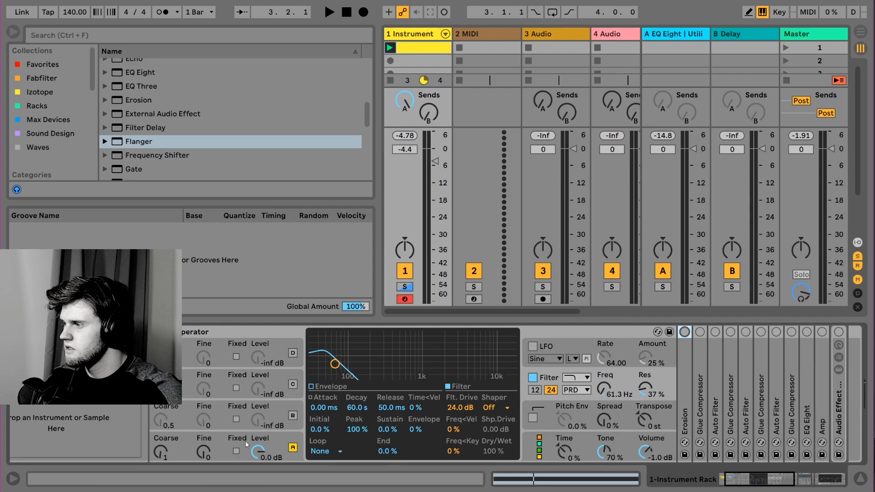
# Examine Operator's oscillator A and its filter settings, including the PRD circuit type and the filter drive
pyautogui.click(220, 442)
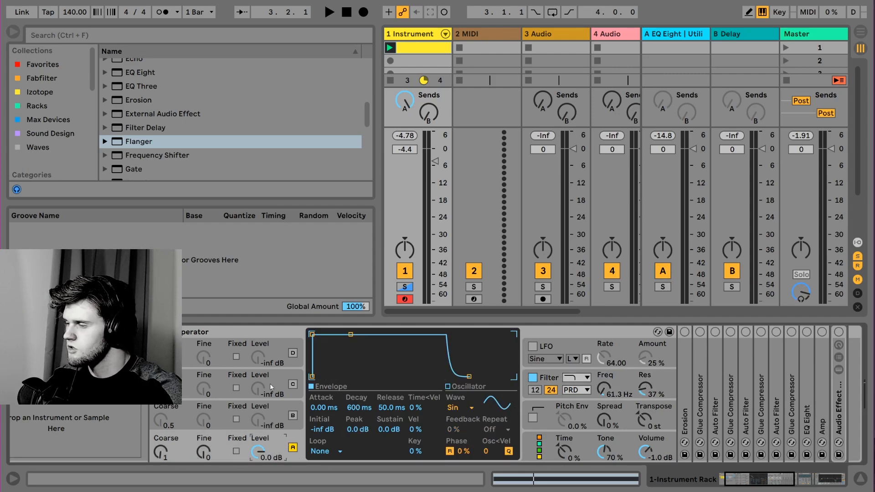
pyautogui.click(555, 395)
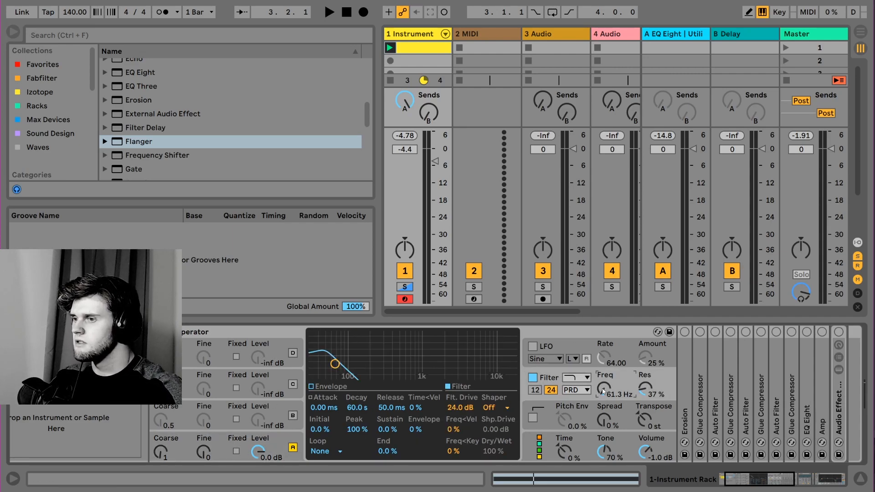
pyautogui.click(577, 389)
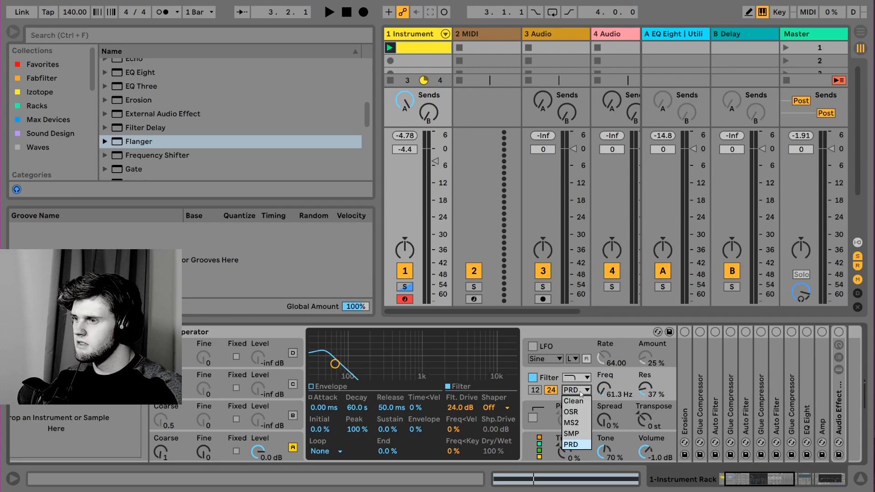
pyautogui.click(575, 445)
pyautogui.click(576, 390)
pyautogui.click(575, 447)
pyautogui.click(451, 408)
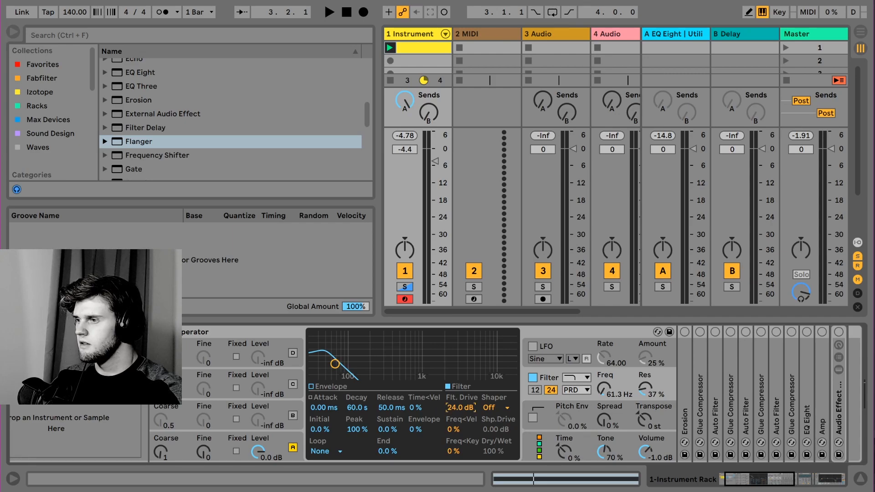
# Unfold the Erosion device after Operator and turn it on
pyautogui.doubleClick(683, 379)
pyautogui.click(685, 332)
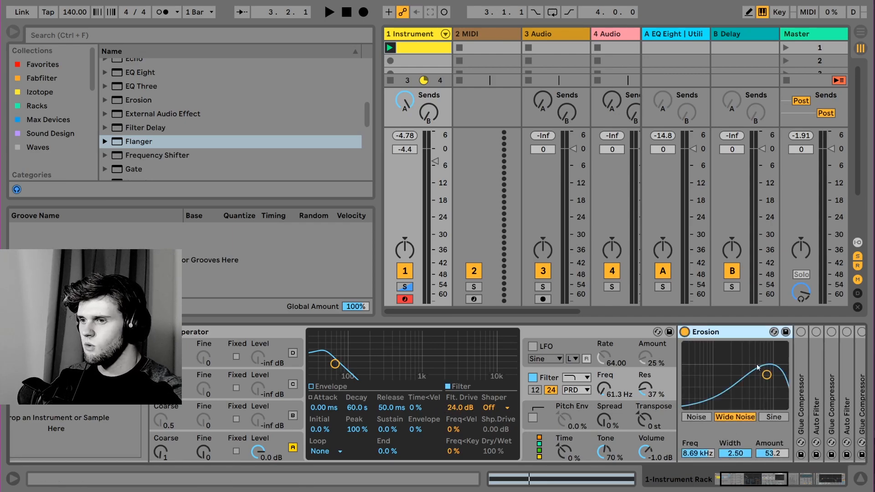
pyautogui.click(781, 478)
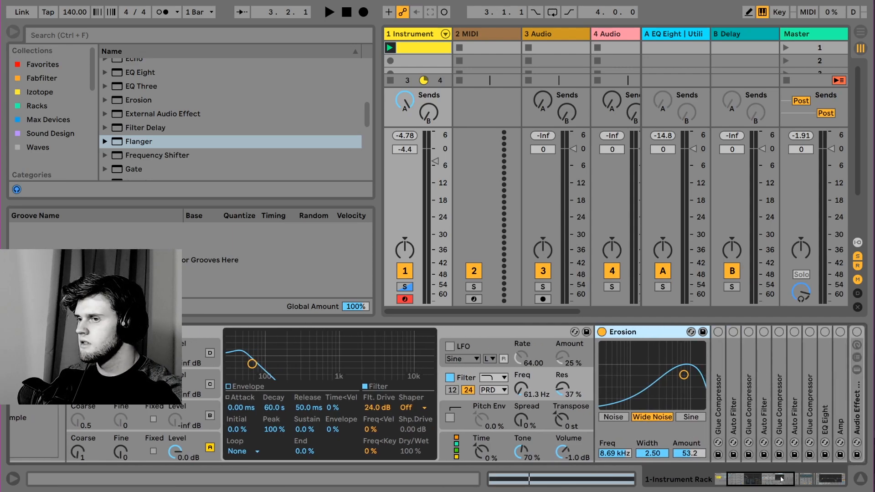
# Drop Erosion's Amount to 0.00, play the sound, and raise the Amount to 50.0 for comparison
pyautogui.moveTo(683, 453); pyautogui.dragTo(684, 479)
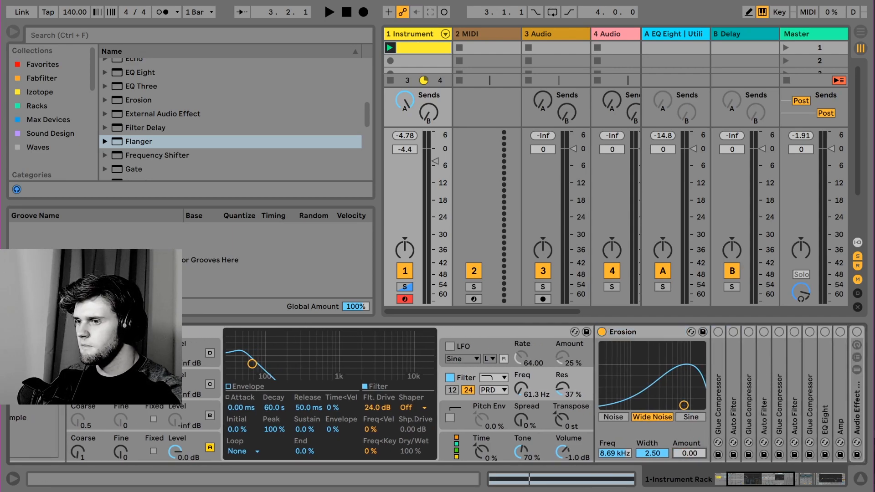
pyautogui.press('space')
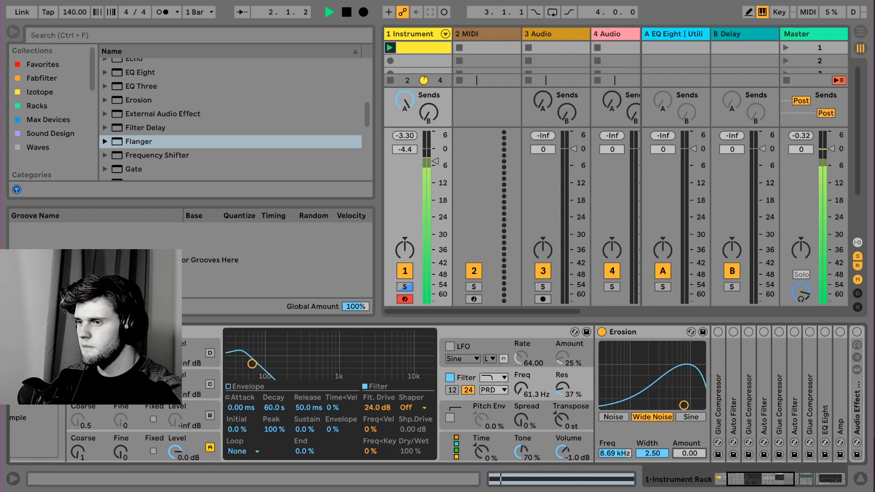
pyautogui.moveTo(687, 453); pyautogui.dragTo(687, 430)
pyautogui.press('space')
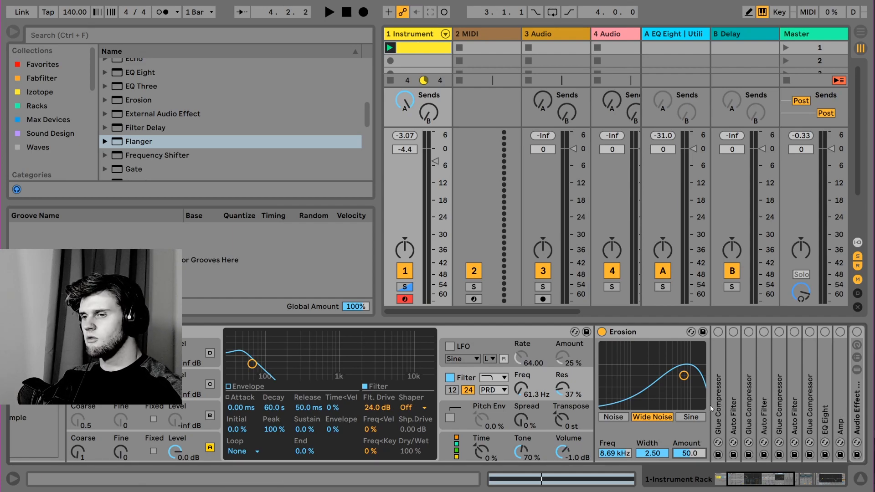
# Unfold and turn on the first Glue Compressor, and check the second Glue Compressor's settings before folding it again
pyautogui.doubleClick(717, 352)
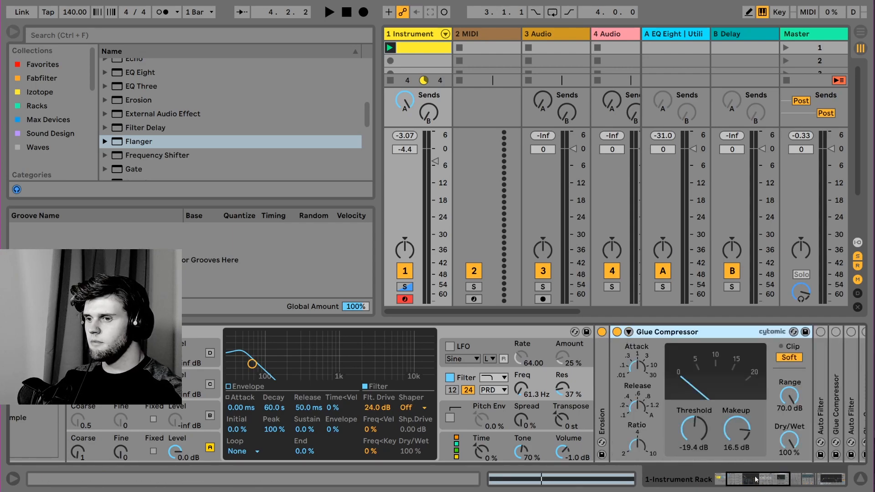
pyautogui.click(764, 479)
pyautogui.doubleClick(733, 382)
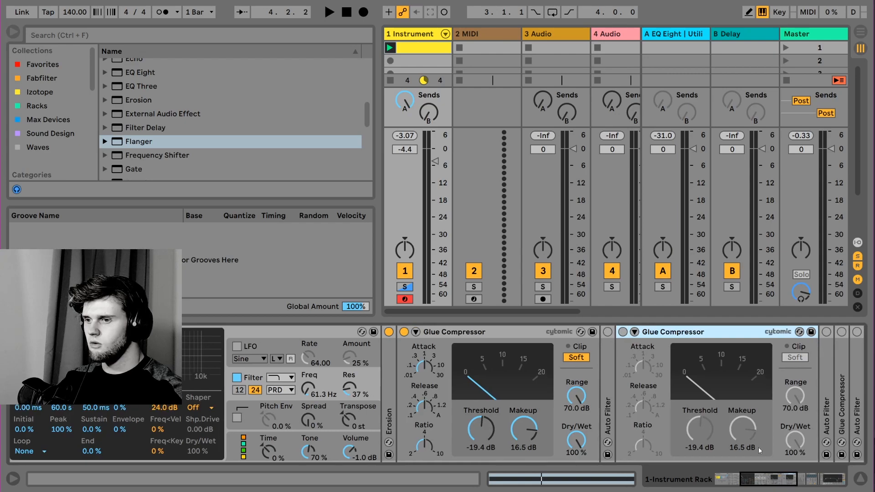
pyautogui.doubleClick(688, 334)
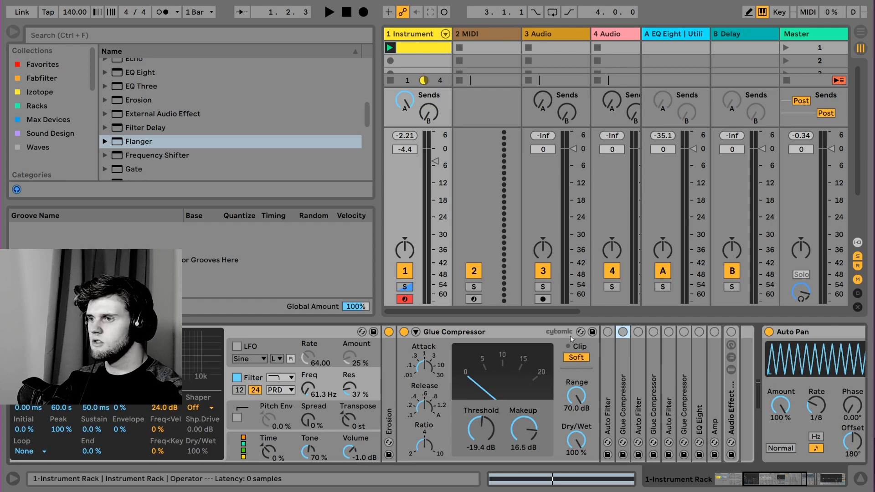
# Compare the first Glue Compressor with Soft clipping off and on during playback, leaving Soft on
pyautogui.click(576, 358)
pyautogui.click(576, 359)
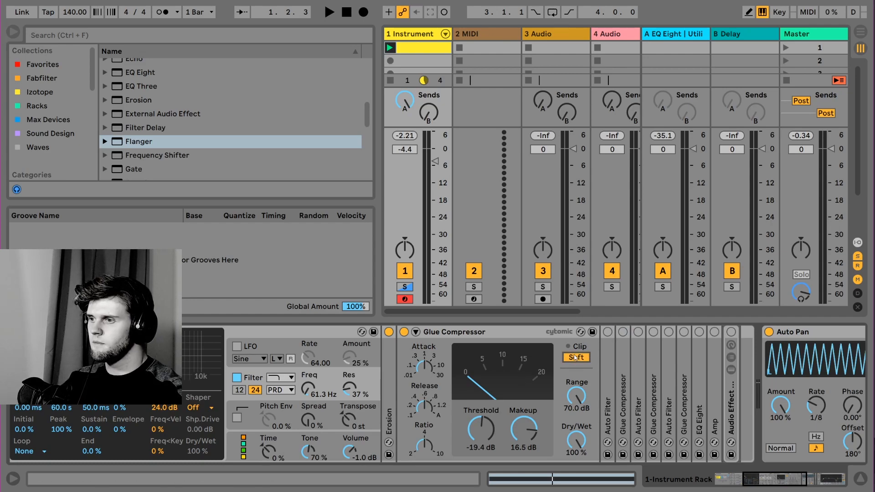
pyautogui.click(577, 360)
pyautogui.press('space')
pyautogui.click(575, 359)
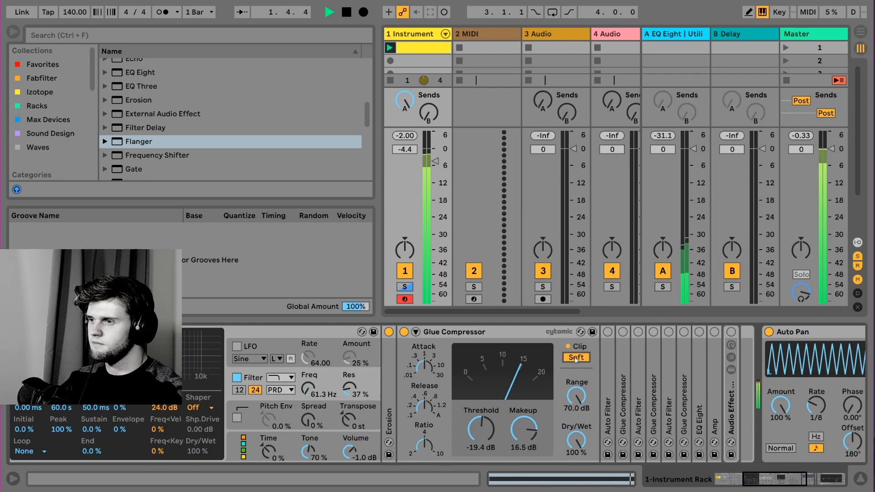
# Toggle the first Glue Compressor's Soft clipping off and back on, and replay the bass with the device unfolded
pyautogui.click(576, 359)
pyautogui.click(576, 359)
pyautogui.press('space')
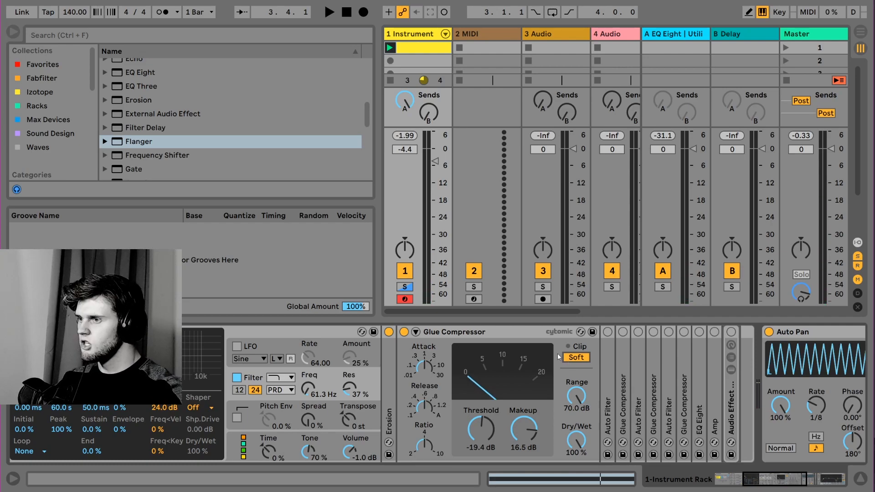
pyautogui.click(416, 332)
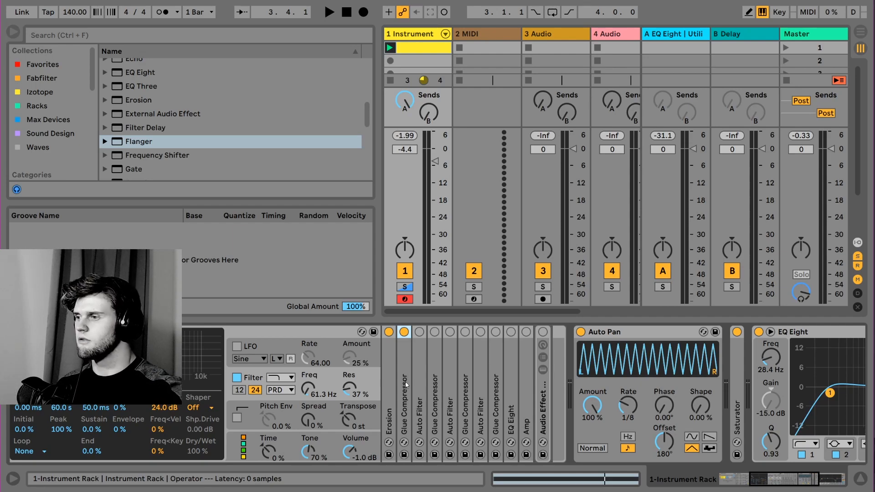
pyautogui.doubleClick(406, 385)
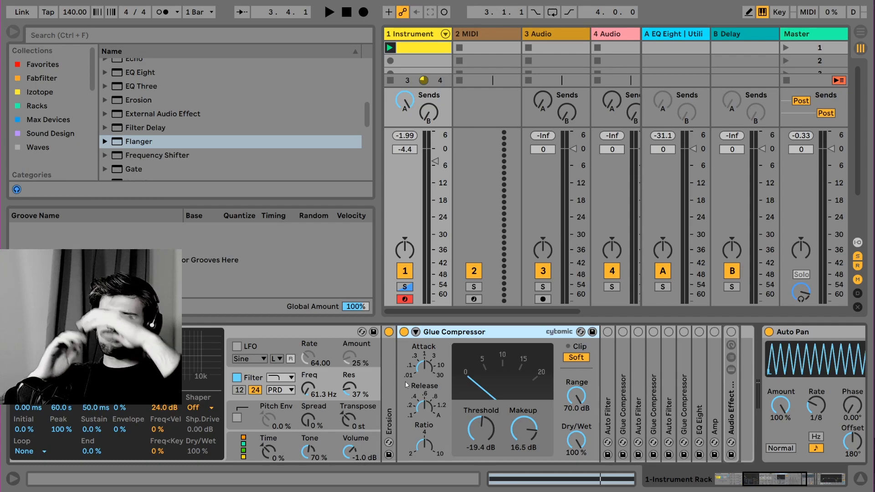
pyautogui.press('space')
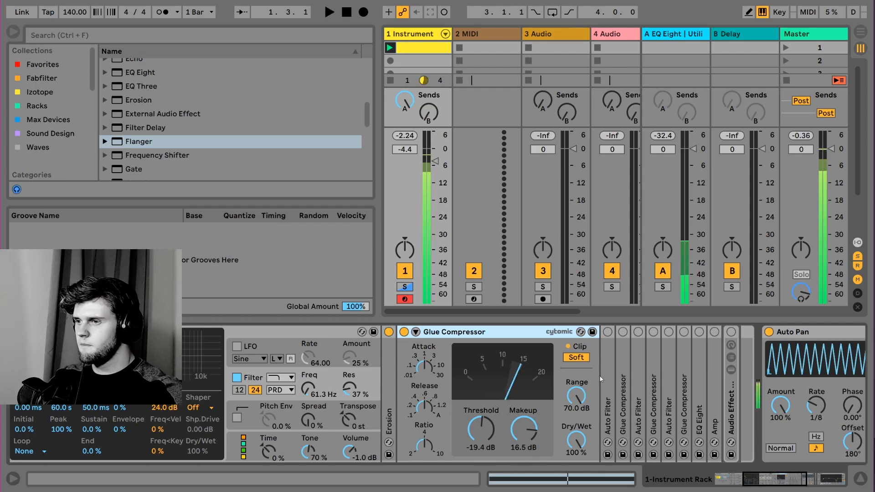
# Unfold and turn on the first Auto Filter, and fold the first Glue Compressor
pyautogui.doubleClick(609, 335)
pyautogui.click(608, 332)
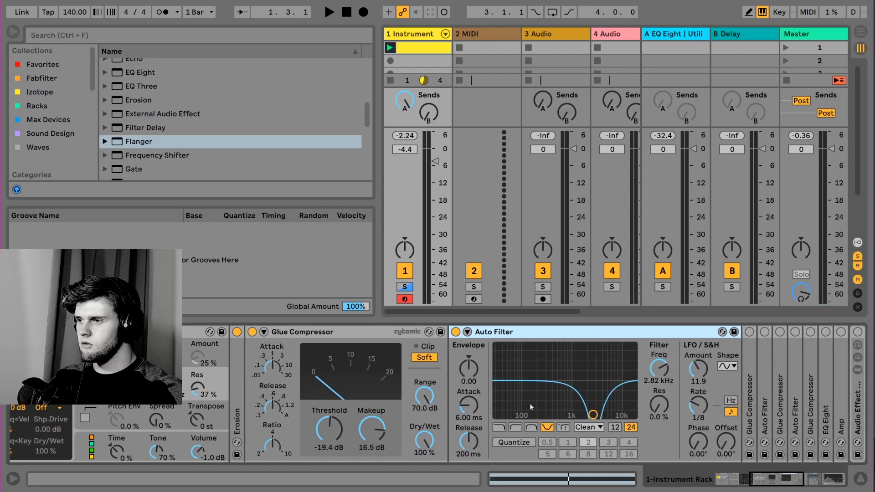
pyautogui.doubleClick(329, 337)
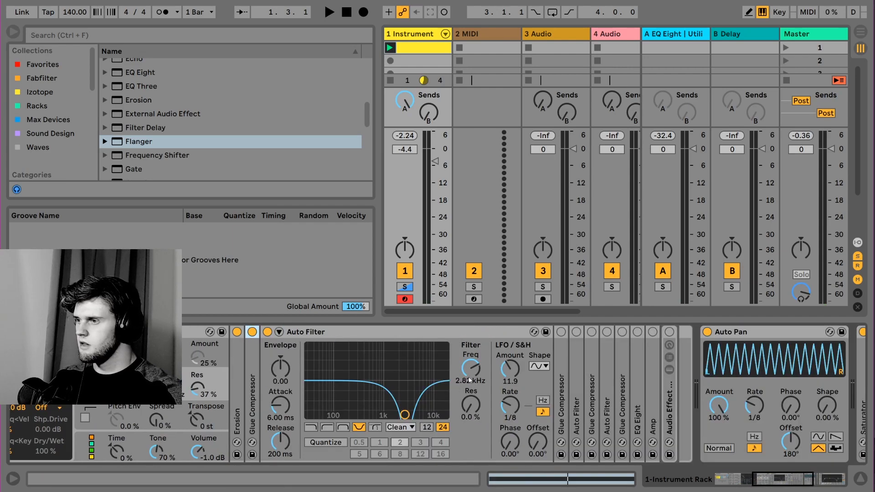
pyautogui.doubleClick(237, 391)
pyautogui.doubleClick(292, 333)
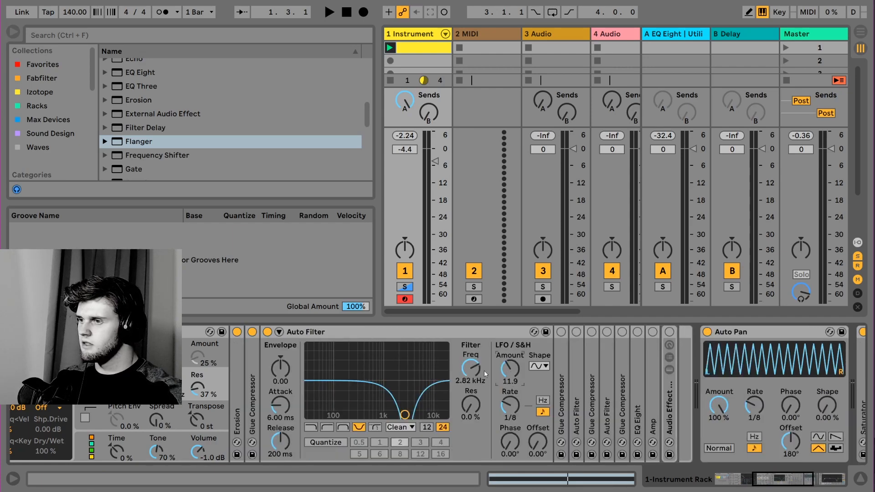
# Try other filter types on the first Auto Filter and return it to the notch type
pyautogui.click(343, 428)
pyautogui.click(311, 427)
pyautogui.click(360, 428)
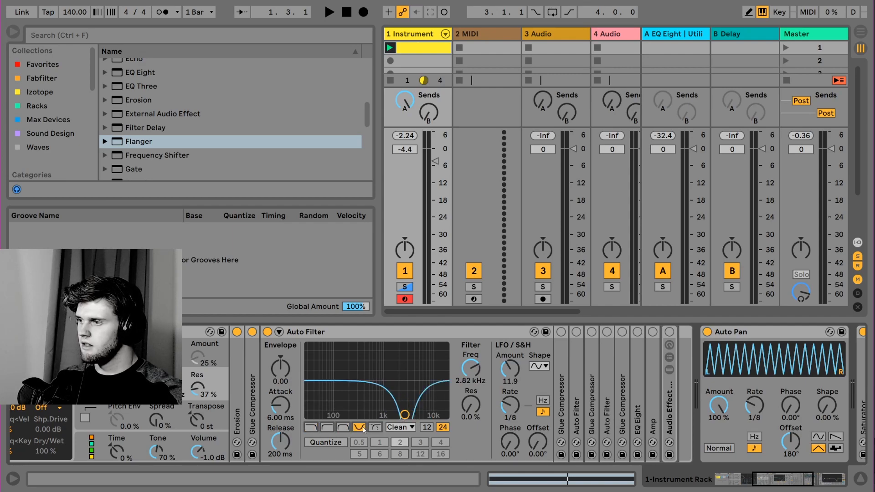
# Set the first Auto Filter's frequency to 3.25 kHz and adjust its LFO Amount to 10.2 during playback
pyautogui.click(405, 415)
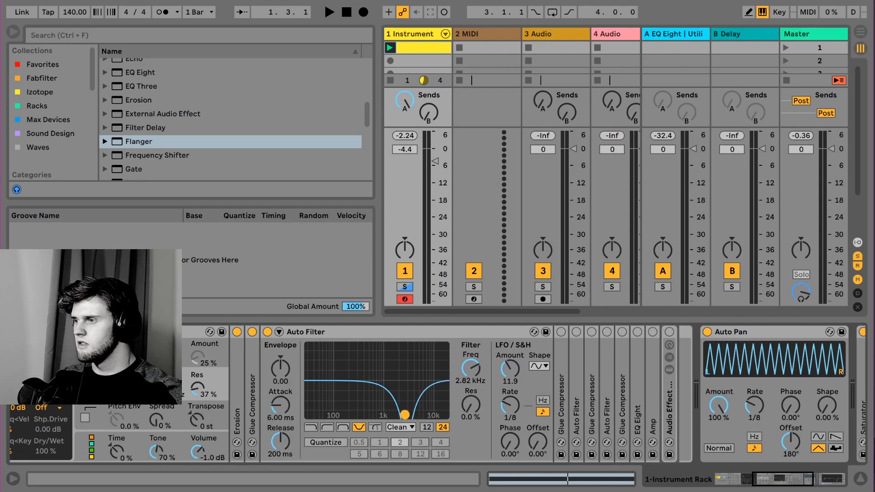
pyautogui.moveTo(405, 416); pyautogui.dragTo(408, 416)
pyautogui.press('space')
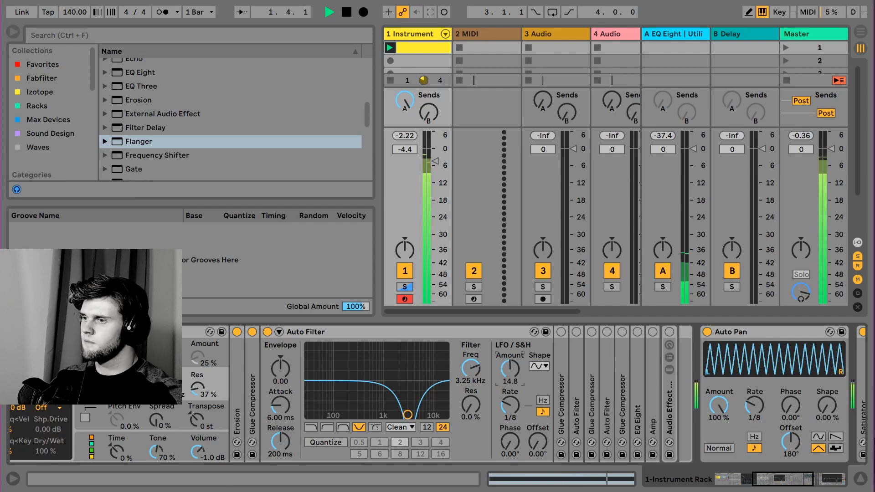
pyautogui.moveTo(510, 370)
pyautogui.mouseDown()
pyautogui.moveTo(511, 356)
pyautogui.moveTo(513, 375)
pyautogui.mouseUp()
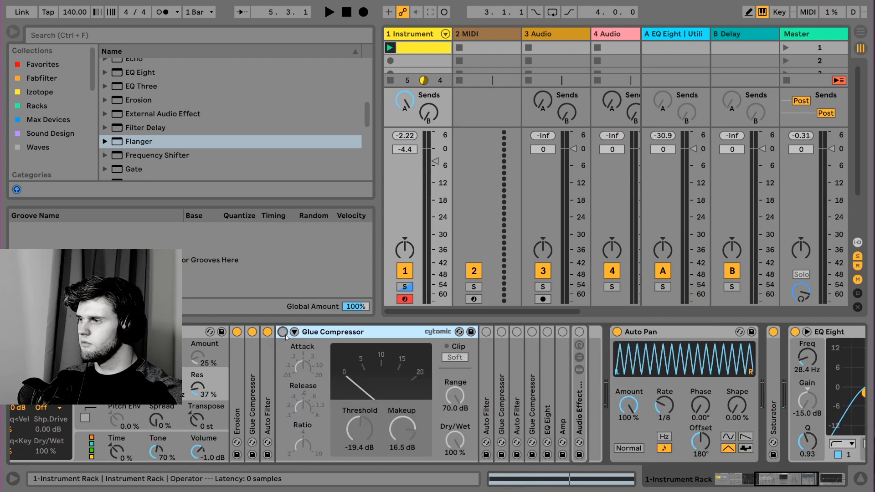
# Turn on the second Glue Compressor, audition the sound through it, and fold the device
pyautogui.click(283, 332)
pyautogui.press('space')
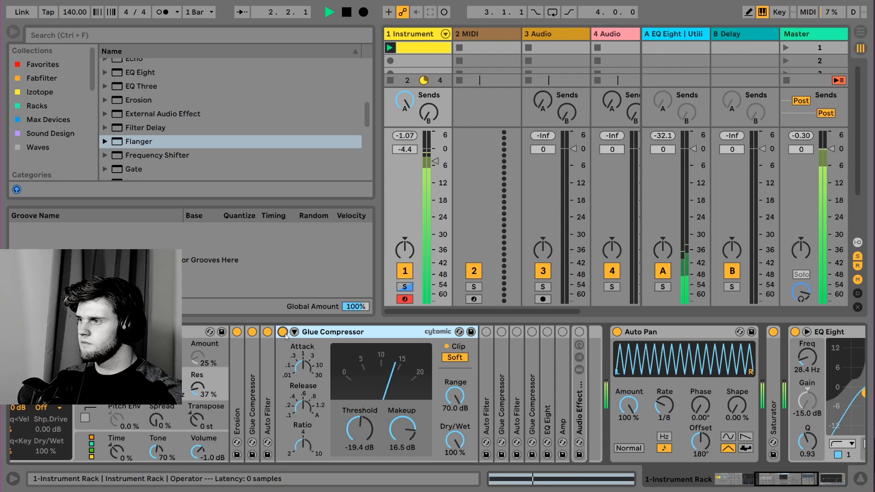
pyautogui.press('space')
pyautogui.doubleClick(309, 332)
# Unfold and turn on the second Auto Filter, and unfold the first Auto Filter for comparison
pyautogui.doubleClick(297, 352)
pyautogui.click(298, 333)
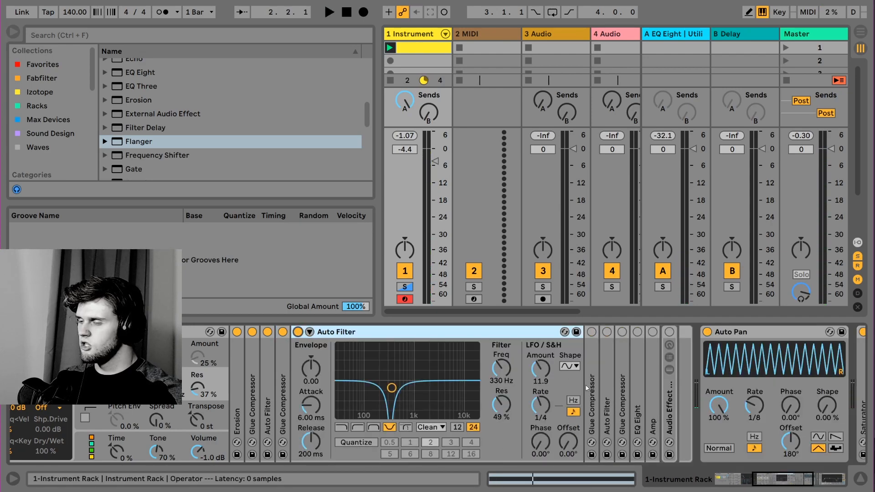
pyautogui.doubleClick(269, 382)
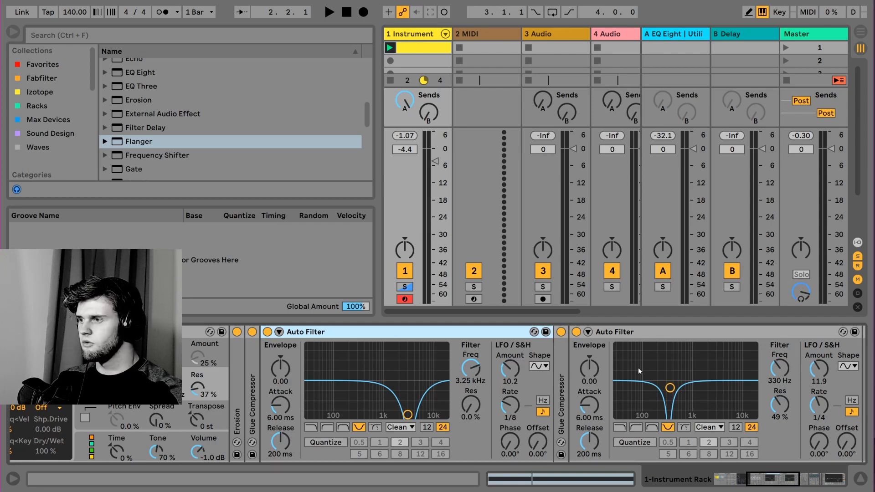
# Play the bass through the first two Auto Filters and fold both devices
pyautogui.press('space')
pyautogui.doubleClick(432, 332)
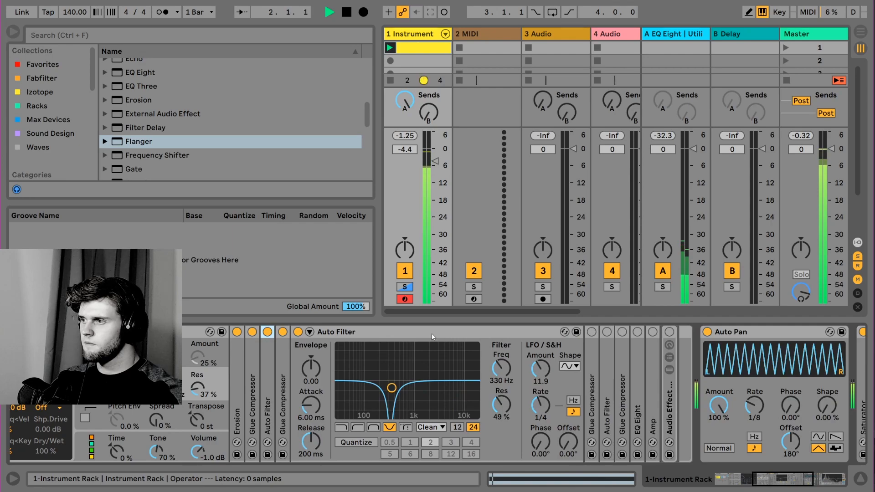
pyautogui.press('space')
pyautogui.doubleClick(432, 333)
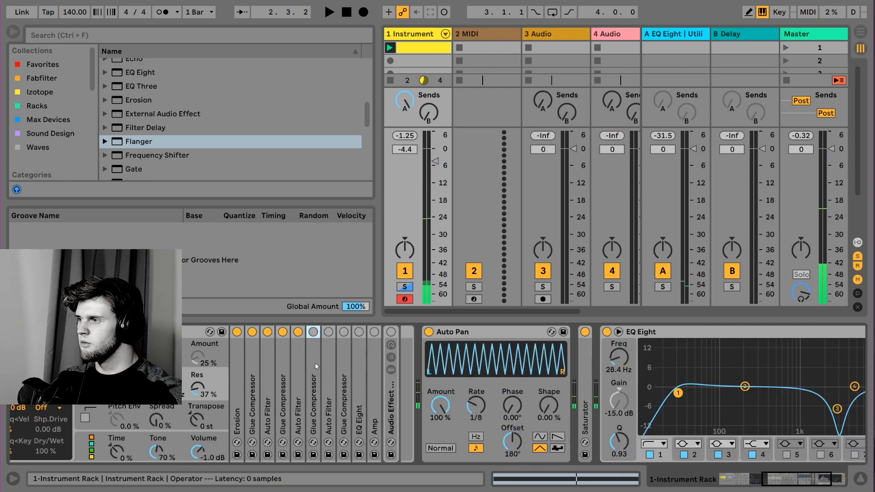
# Unfold and turn on the third Glue Compressor, audition the bass through it, and fold it again
pyautogui.doubleClick(315, 363)
pyautogui.click(312, 333)
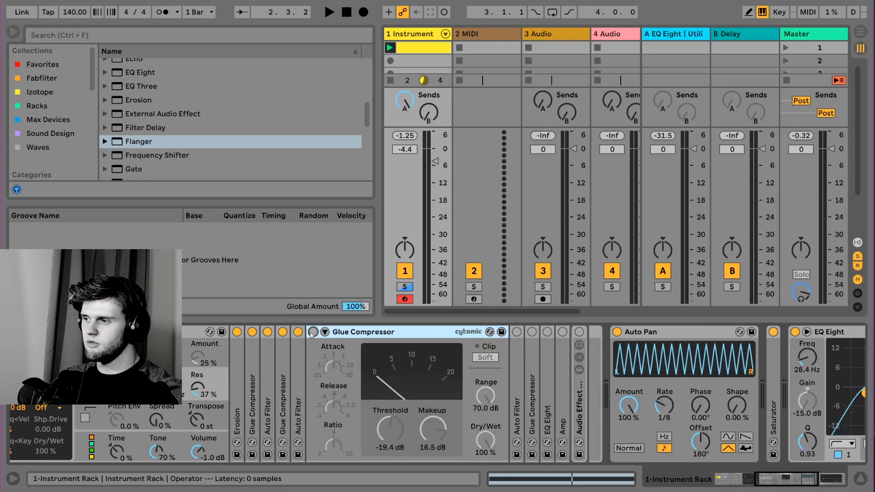
pyautogui.press('space')
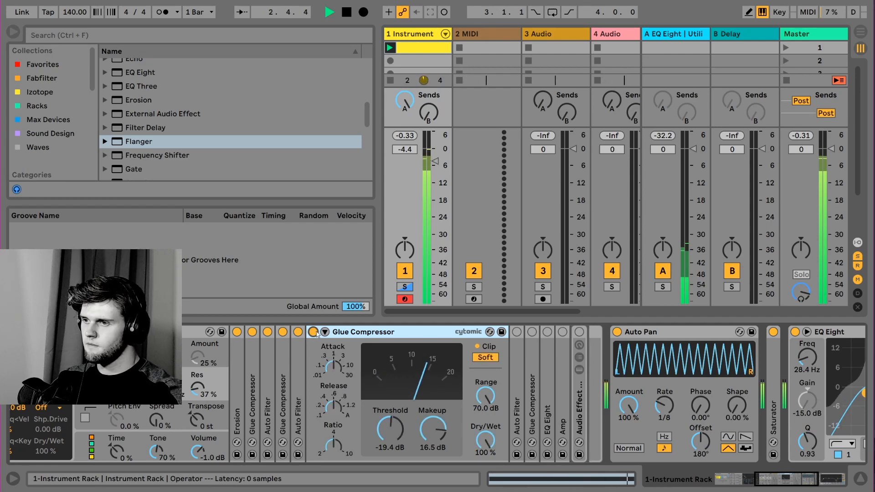
pyautogui.click(325, 331)
pyautogui.press('space')
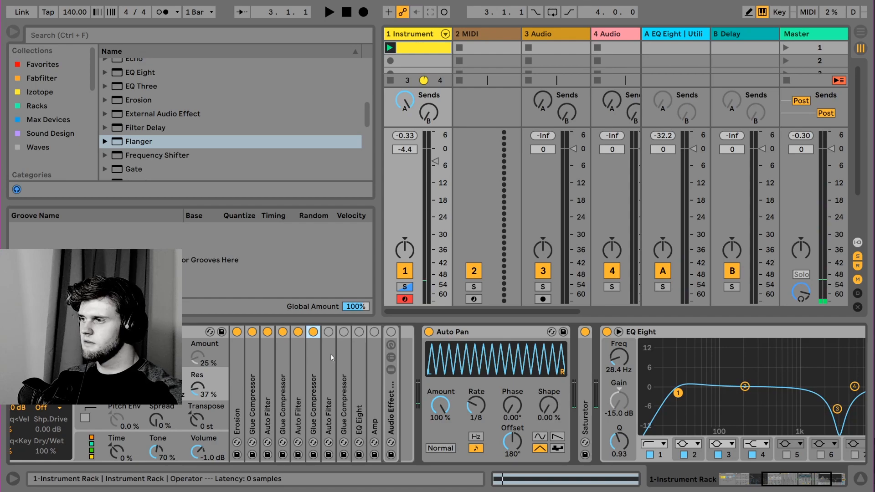
# Unfold and turn on the third Auto Filter, and play the bass to hear its notch movement
pyautogui.doubleClick(335, 357)
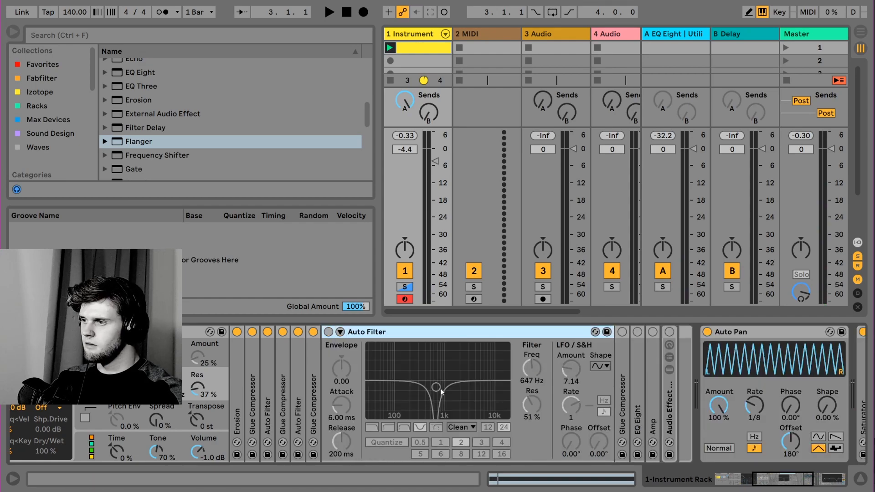
pyautogui.click(328, 332)
pyautogui.press('space')
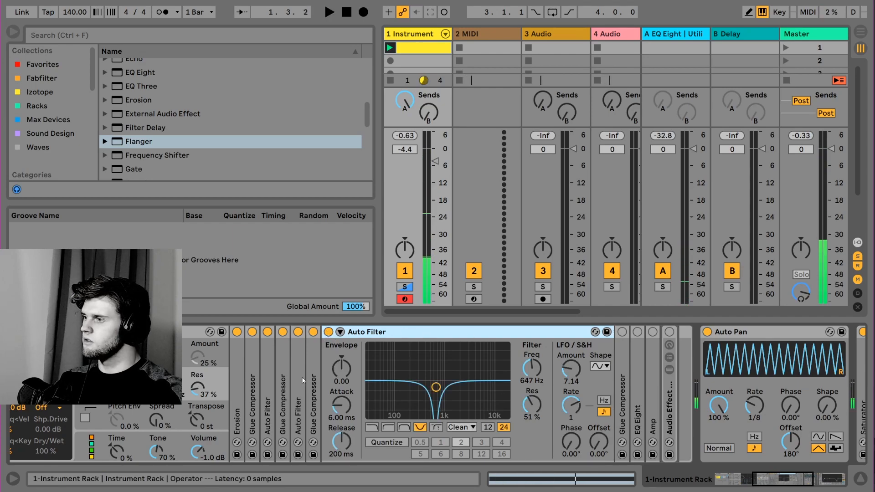
# Unfold the earlier Auto Filters to compare their notch frequencies and LFO rates with the third, and fold all three
pyautogui.doubleClick(303, 380)
pyautogui.click(268, 393)
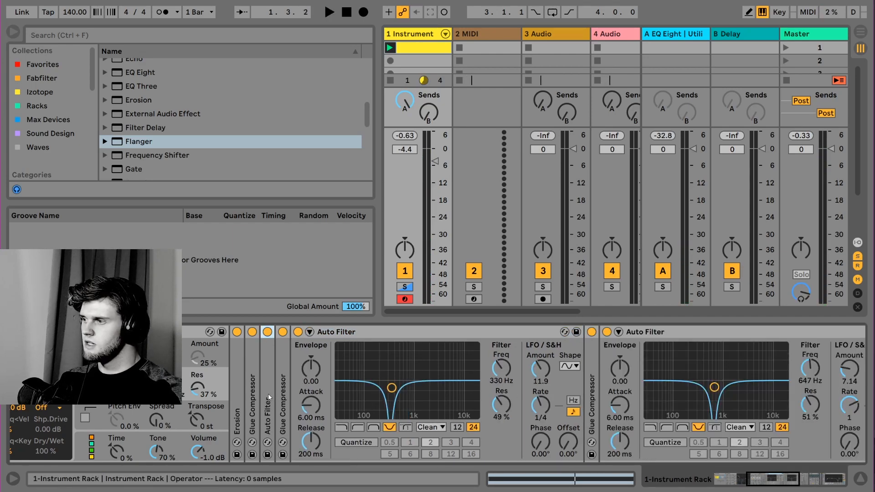
pyautogui.doubleClick(268, 393)
pyautogui.doubleClick(399, 333)
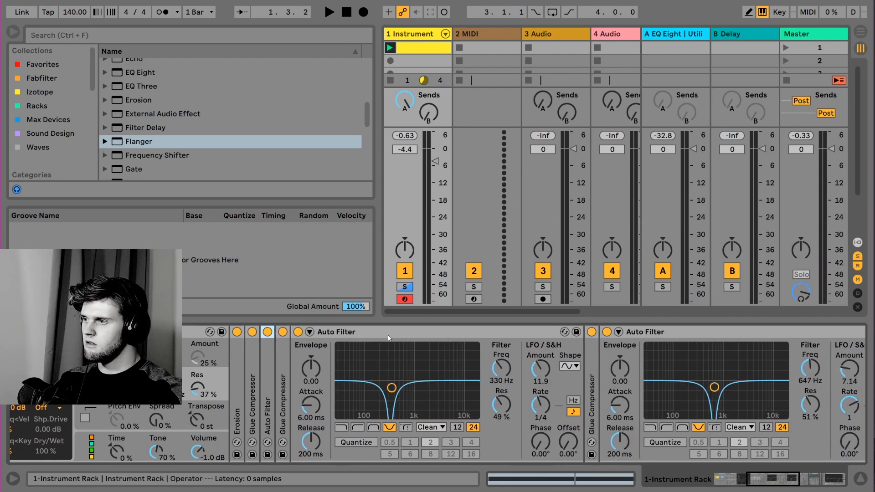
pyautogui.doubleClick(479, 332)
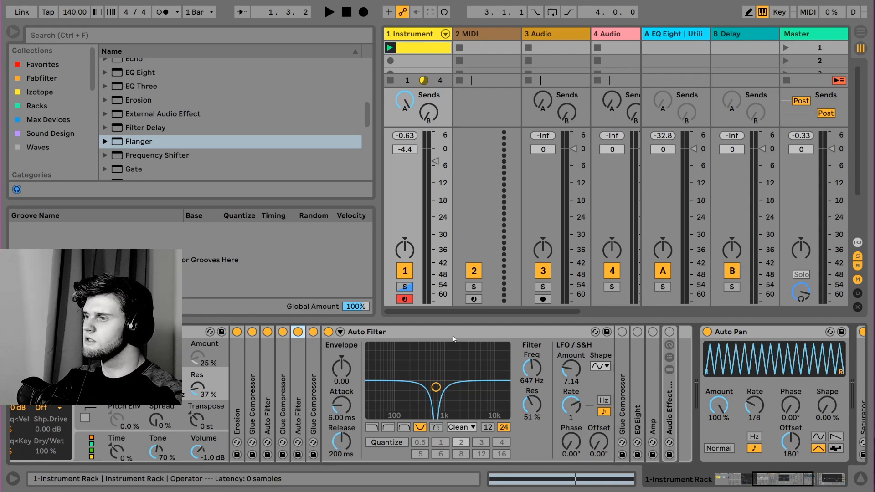
pyautogui.doubleClick(451, 334)
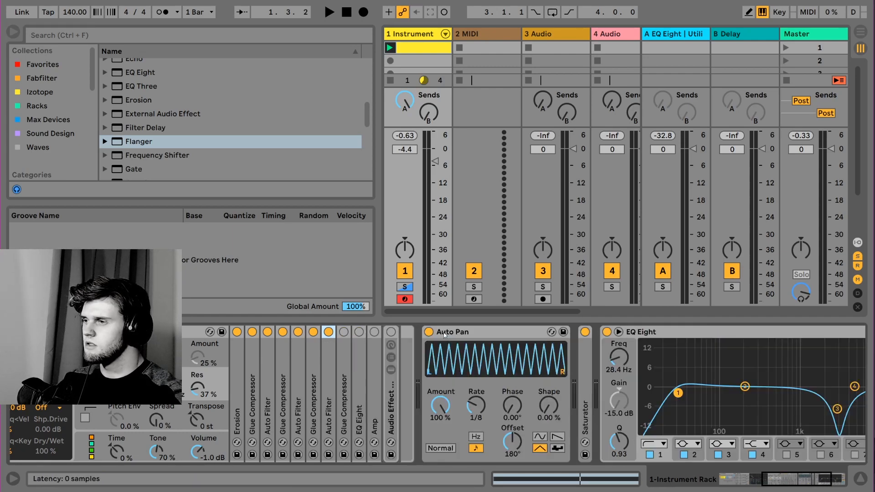
# Unfold and turn on the fourth Glue Compressor, compare it bypassed and active during playback, and fold it
pyautogui.doubleClick(348, 356)
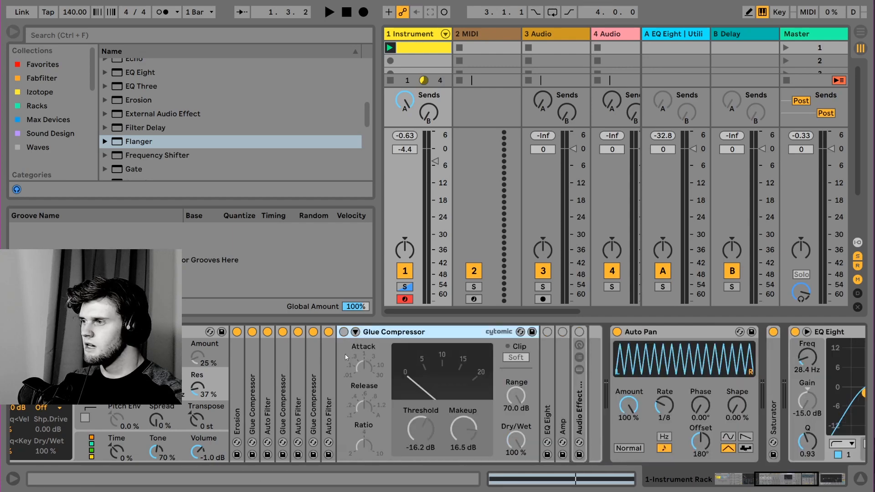
pyautogui.click(344, 332)
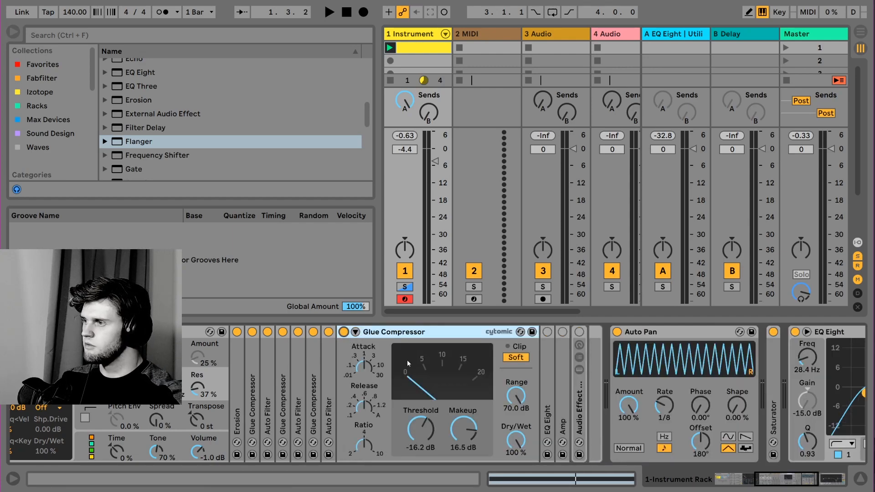
pyautogui.press('space')
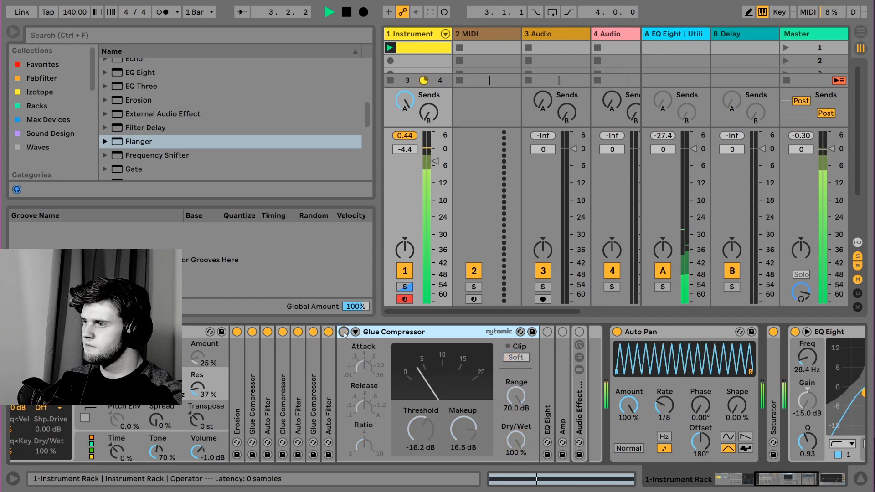
pyautogui.press('space')
pyautogui.doubleClick(365, 334)
# Unfold and turn on the EQ Eight before Amp, and set its low-cut band's frequency to 25.0 Hz
pyautogui.doubleClick(365, 335)
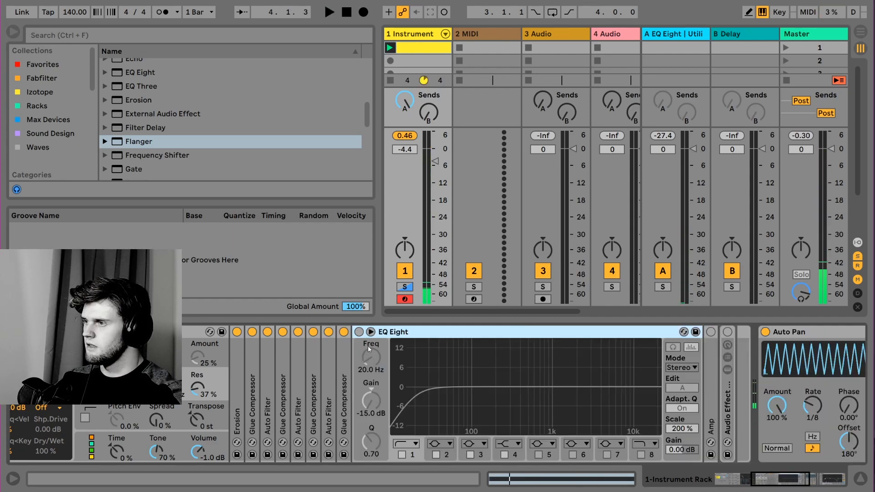
pyautogui.click(359, 333)
pyautogui.moveTo(371, 366); pyautogui.dragTo(372, 360)
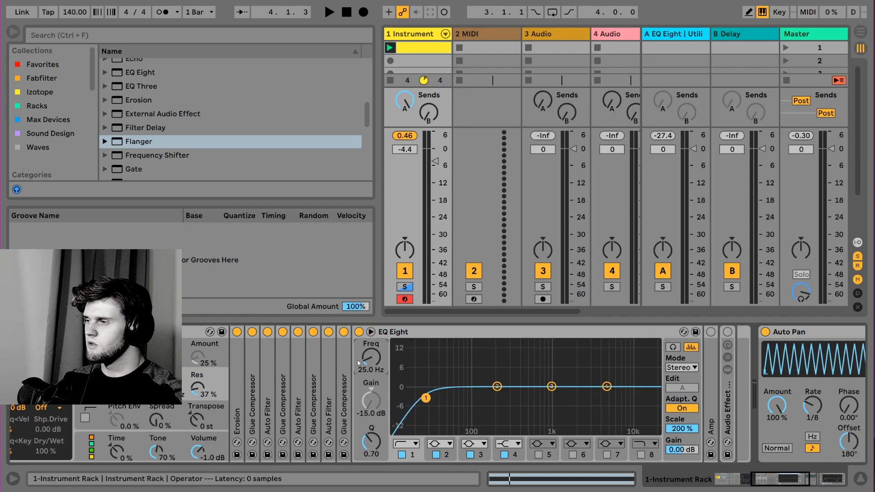
# Adjust EQ Eight's low-cut frequency to 24.6 Hz while auditioning the bass, and fold the device
pyautogui.press('space')
pyautogui.moveTo(370, 358)
pyautogui.mouseDown()
pyautogui.moveTo(370, 373)
pyautogui.moveTo(371, 345)
pyautogui.moveTo(380, 365)
pyautogui.mouseUp()
pyautogui.press('space')
pyautogui.press('space')
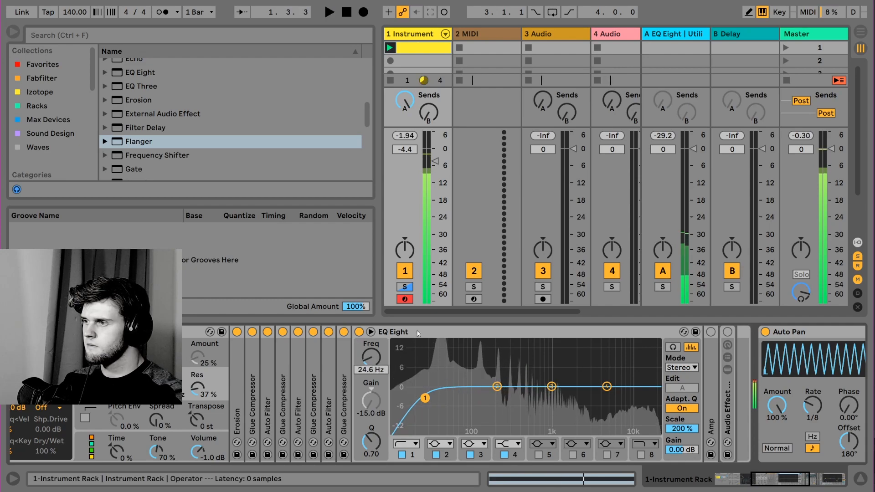
pyautogui.press('space')
pyautogui.doubleClick(382, 333)
# Unfold and turn on the Amp with its Bass model, and audition the sound through it
pyautogui.doubleClick(382, 332)
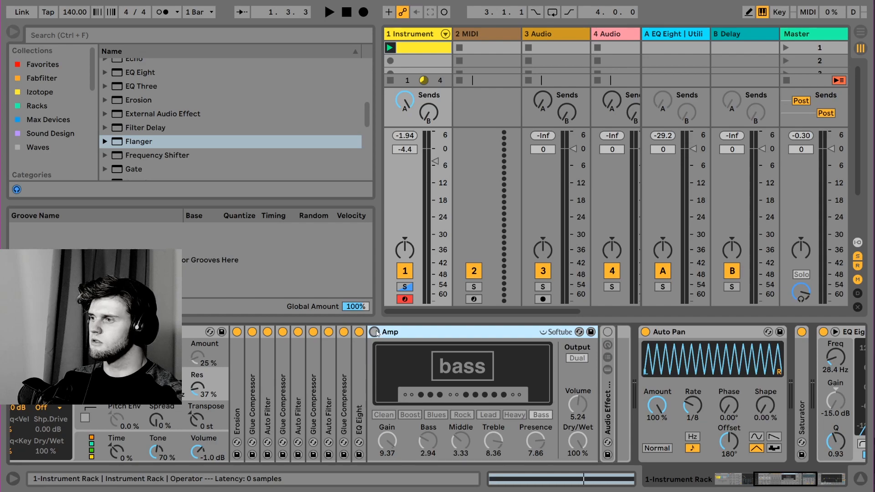
pyautogui.click(375, 332)
pyautogui.press('space')
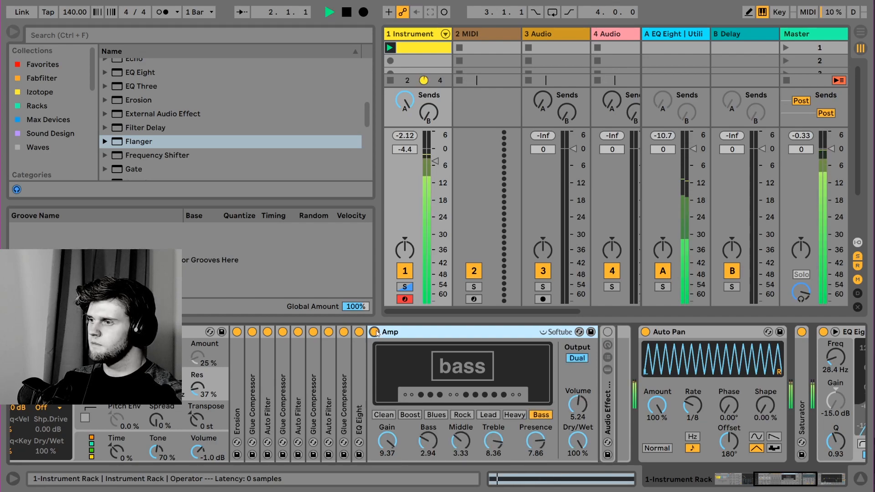
pyautogui.press('space')
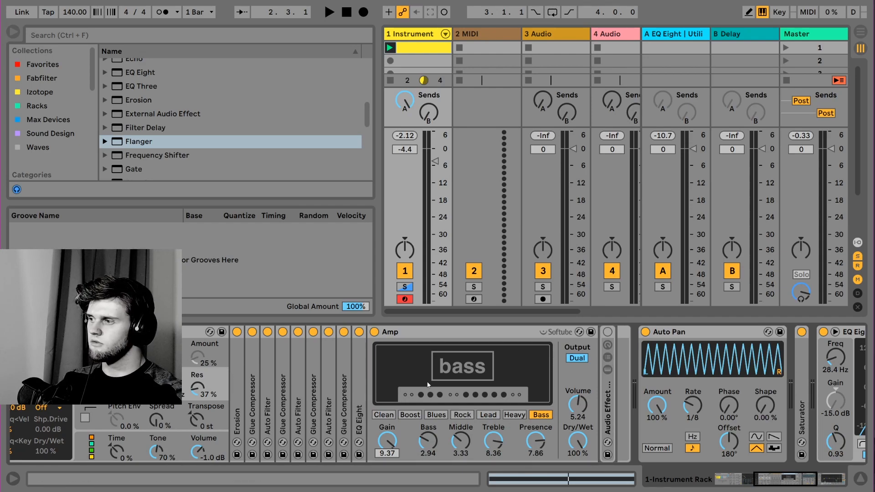
# Unfold the Erosion, review its Wide Noise settings alongside the Amp's output, and fold it
pyautogui.doubleClick(240, 376)
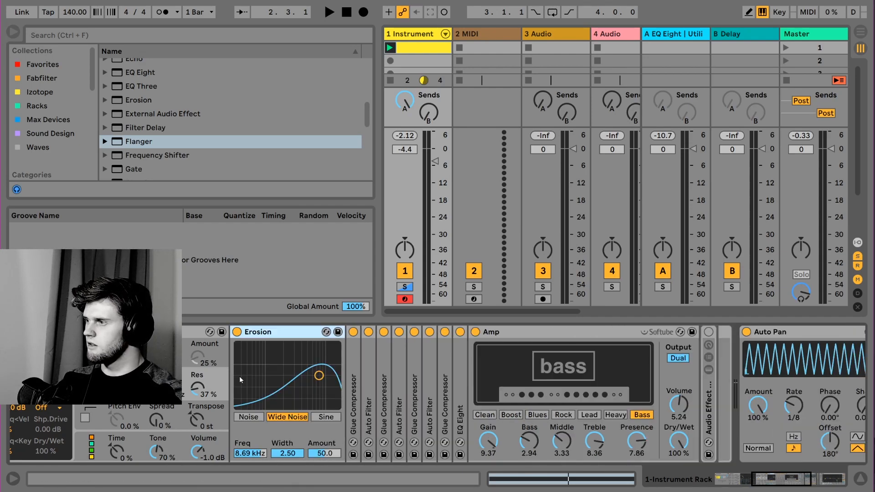
pyautogui.click(288, 419)
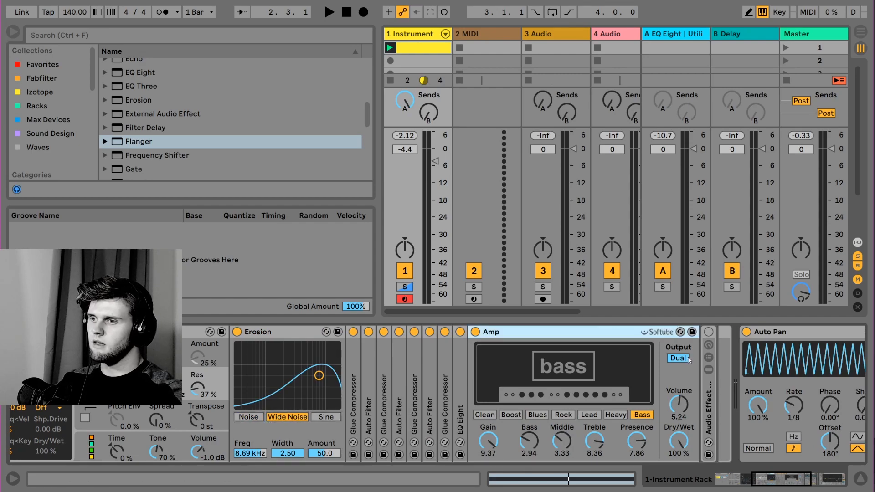
pyautogui.doubleClick(273, 332)
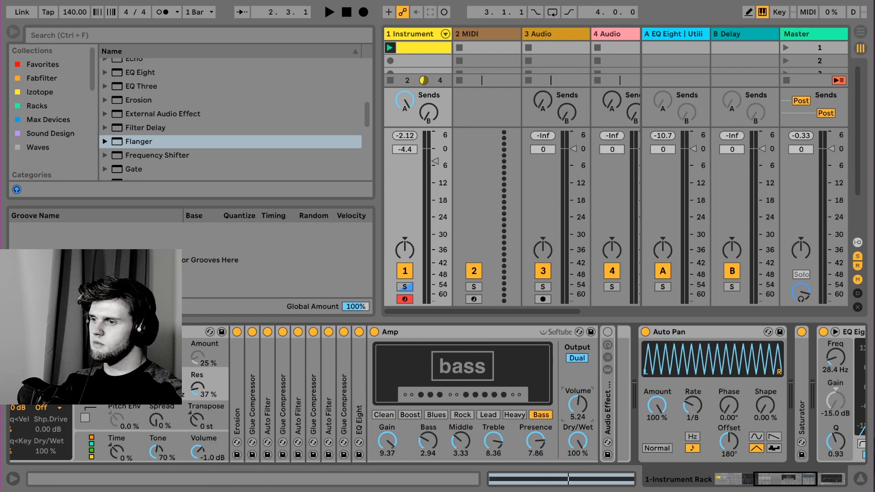
# Fold the Amp, unfold and turn on the Audio Effect Rack after it, and inspect its two chains
pyautogui.doubleClick(493, 332)
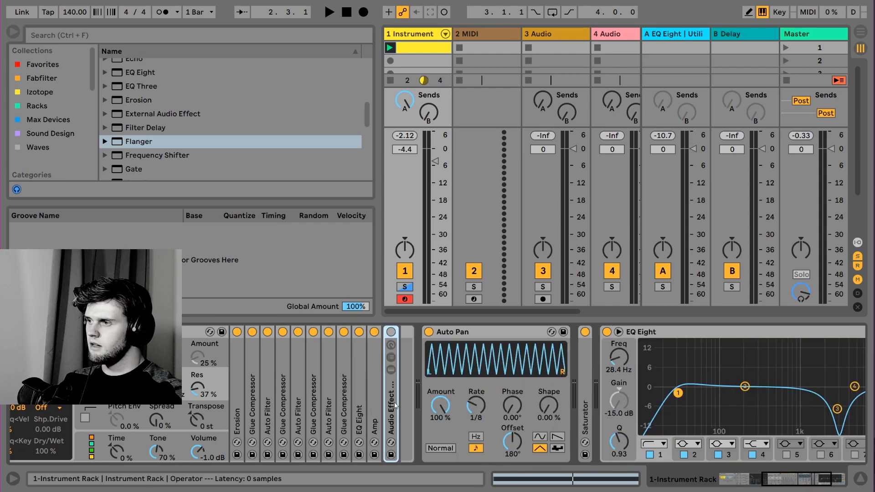
pyautogui.doubleClick(393, 401)
pyautogui.click(391, 333)
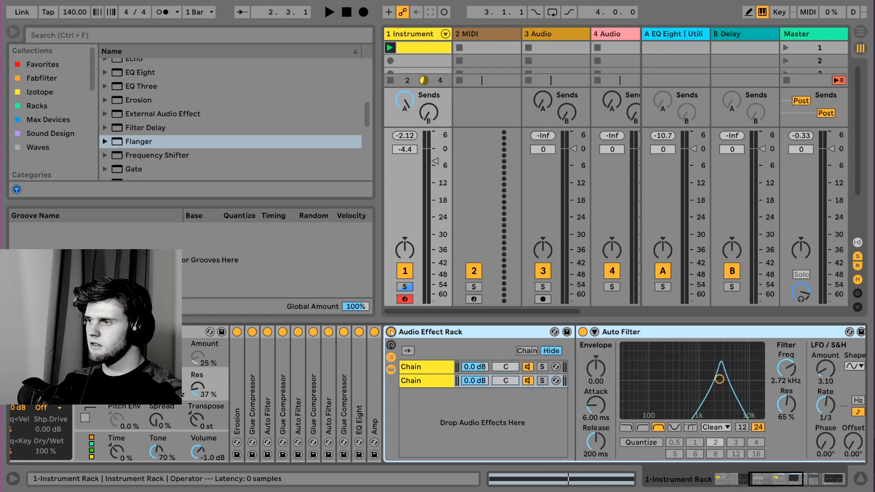
pyautogui.click(432, 369)
pyautogui.click(434, 368)
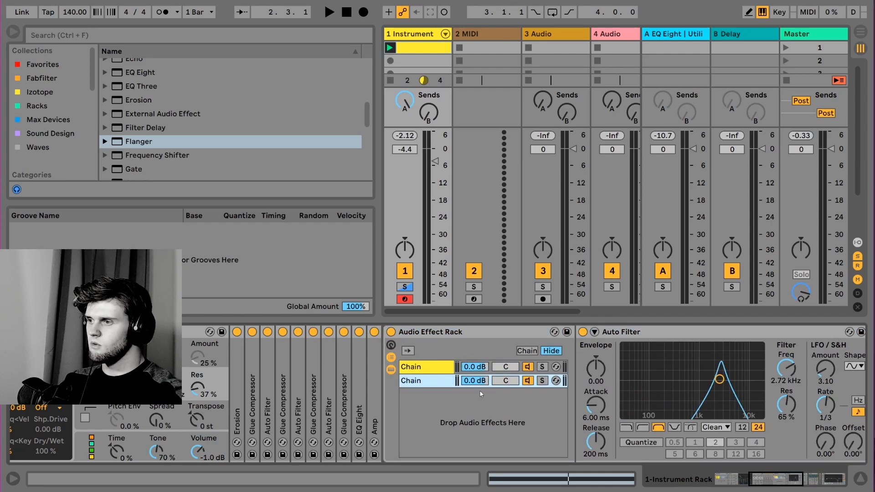
pyautogui.moveTo(769, 482); pyautogui.dragTo(778, 482)
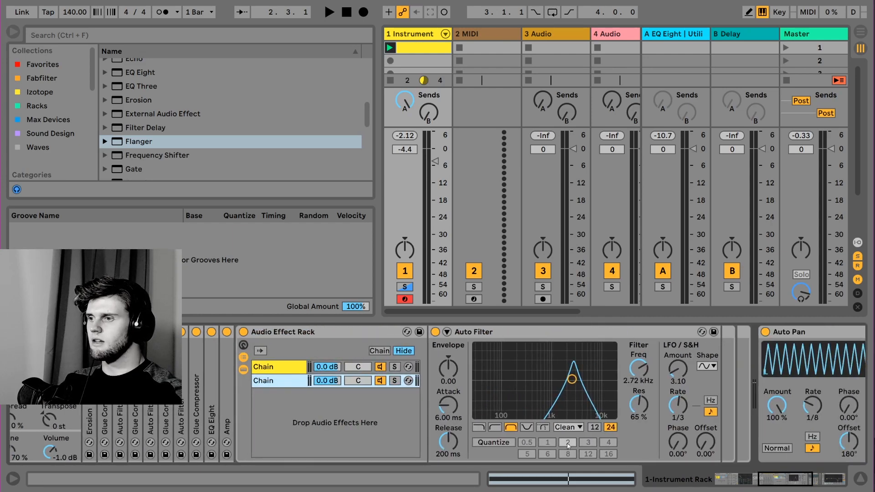
# Bypass the Audio Effect Rack, unfold the Amp, and audition the bass without the rack
pyautogui.click(244, 332)
pyautogui.doubleClick(228, 361)
pyautogui.press('space')
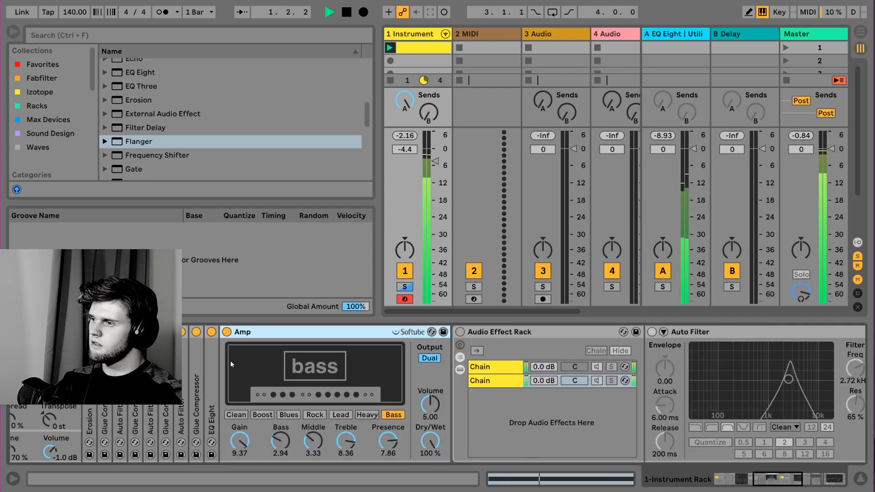
pyautogui.press('space')
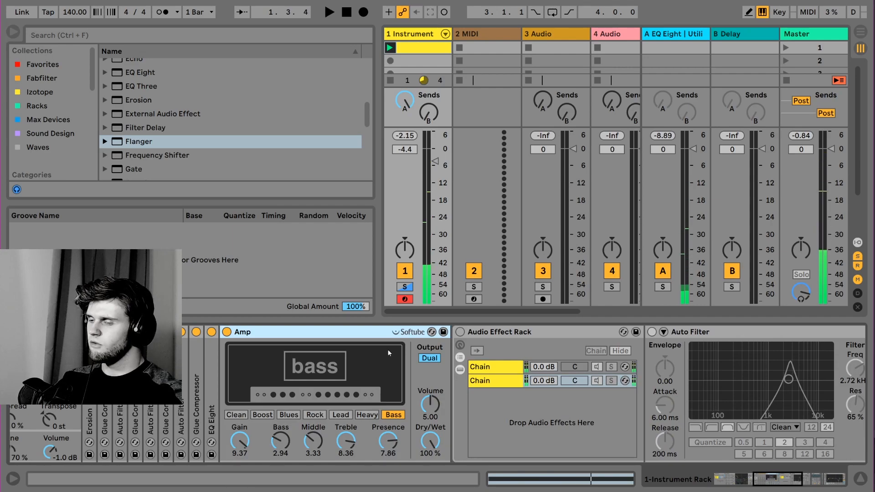
# Turn the Audio Effect Rack back on, deactivate its second chain, and audition the first chain's 104 Hz Auto Filter
pyautogui.click(497, 382)
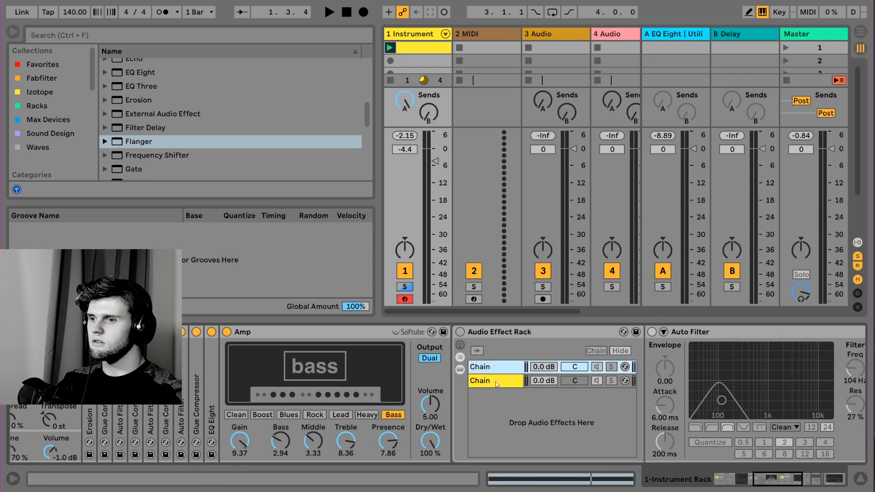
pyautogui.click(460, 333)
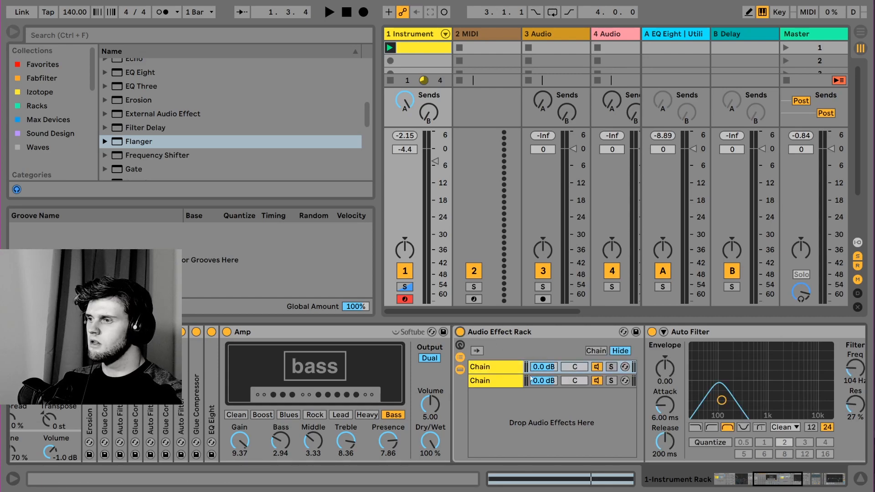
pyautogui.click(597, 381)
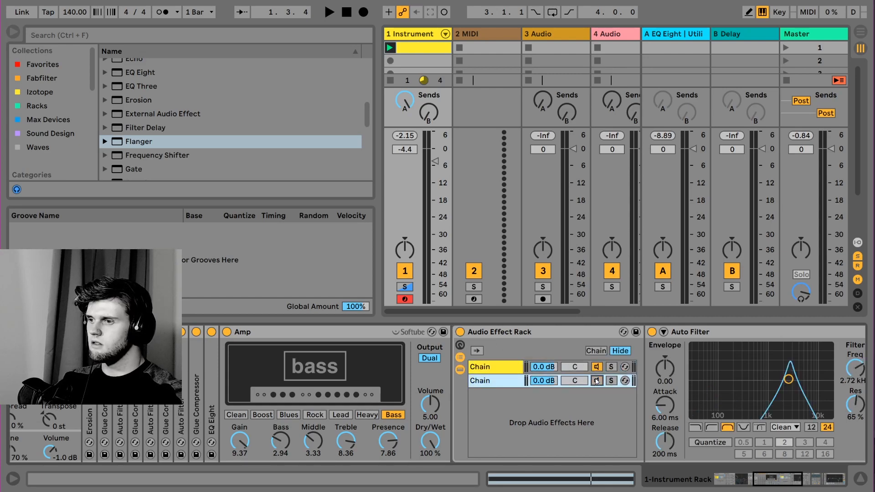
pyautogui.click(478, 366)
pyautogui.press('space')
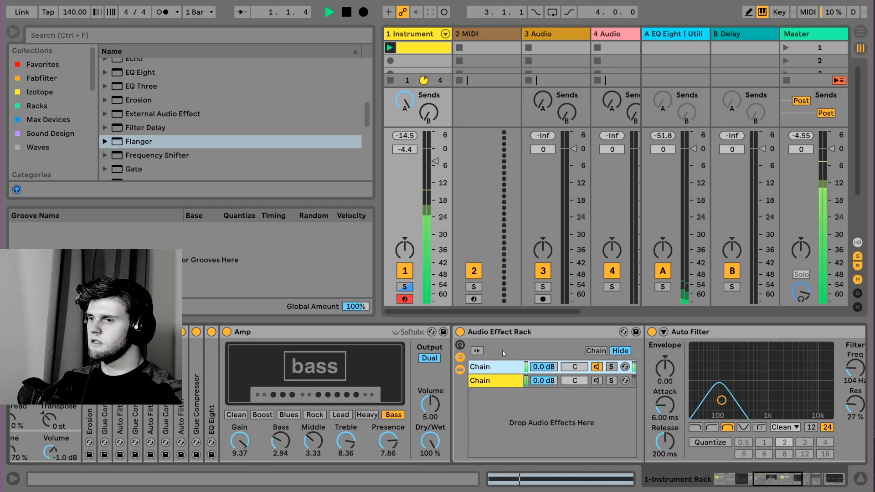
pyautogui.moveTo(773, 483); pyautogui.dragTo(789, 485)
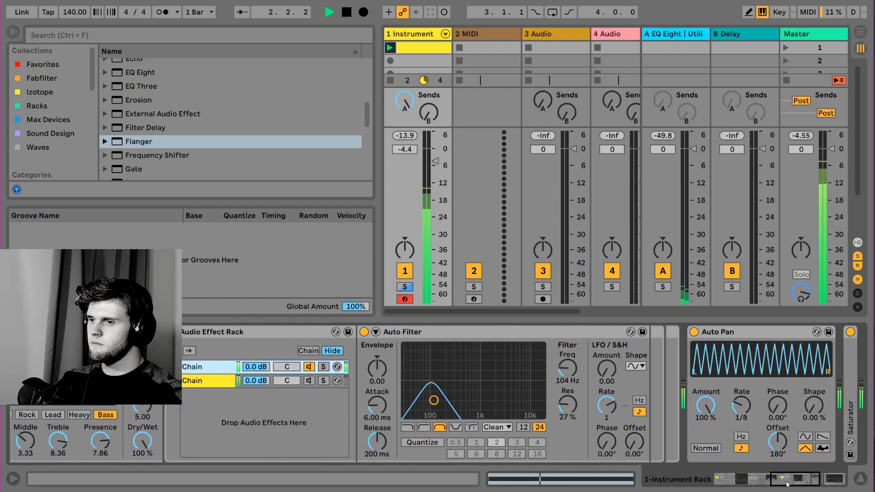
pyautogui.press('space')
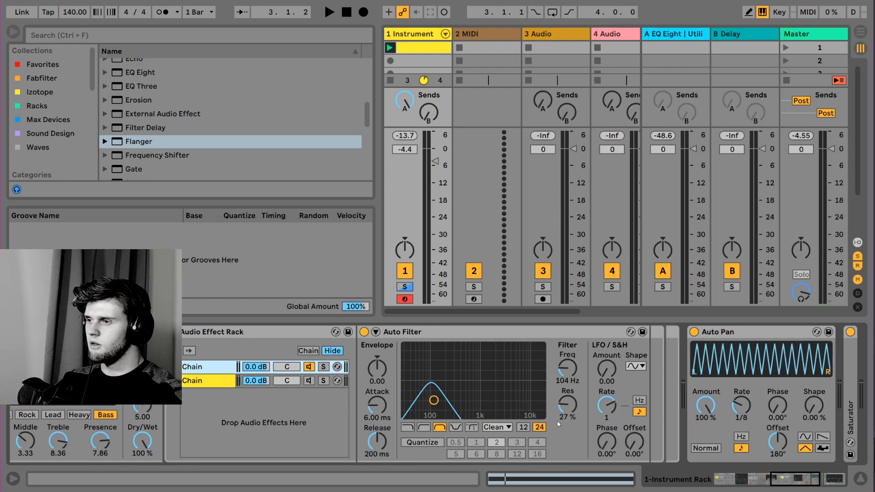
# Review the source chains of the Instrument Rack by selecting the second and the first one
pyautogui.moveTo(815, 480); pyautogui.dragTo(715, 483)
pyautogui.click(128, 381)
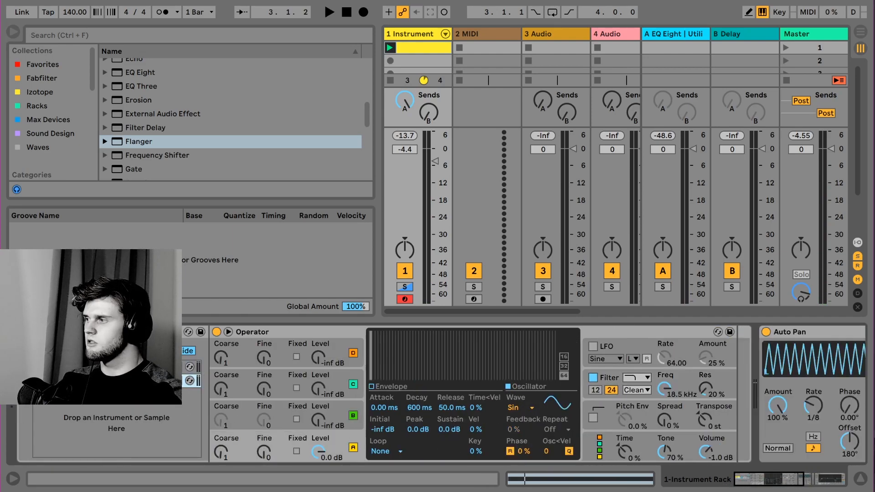
pyautogui.click(128, 367)
# Reactivate the Audio Effect Rack's second chain, solo it, and audition its 2.72 kHz Auto Filter
pyautogui.moveTo(717, 479); pyautogui.dragTo(770, 480)
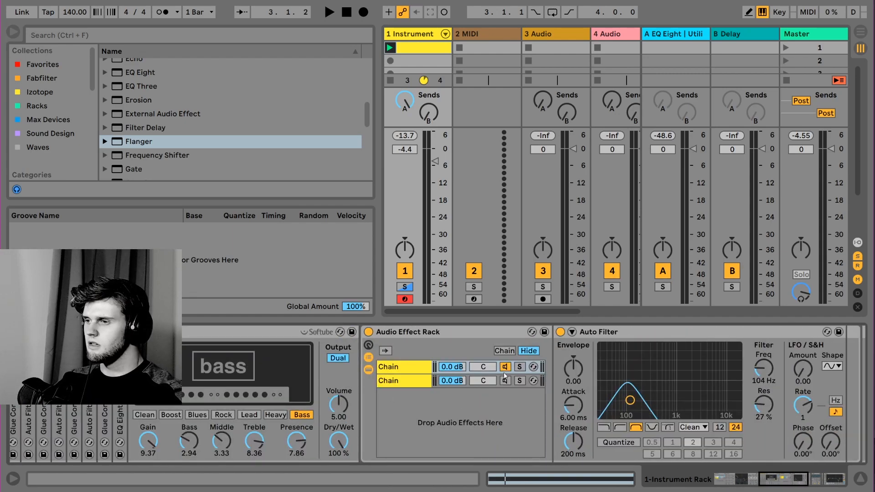
pyautogui.click(505, 381)
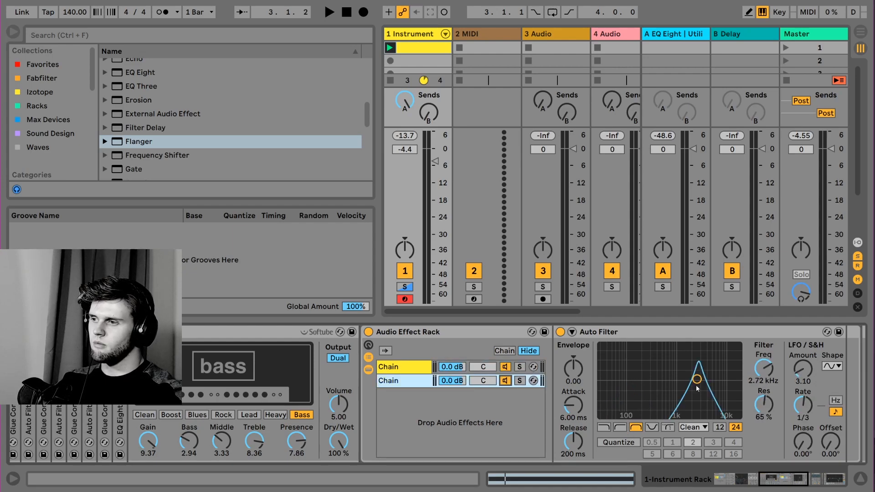
pyautogui.click(521, 381)
pyautogui.press('space')
pyautogui.press('space')
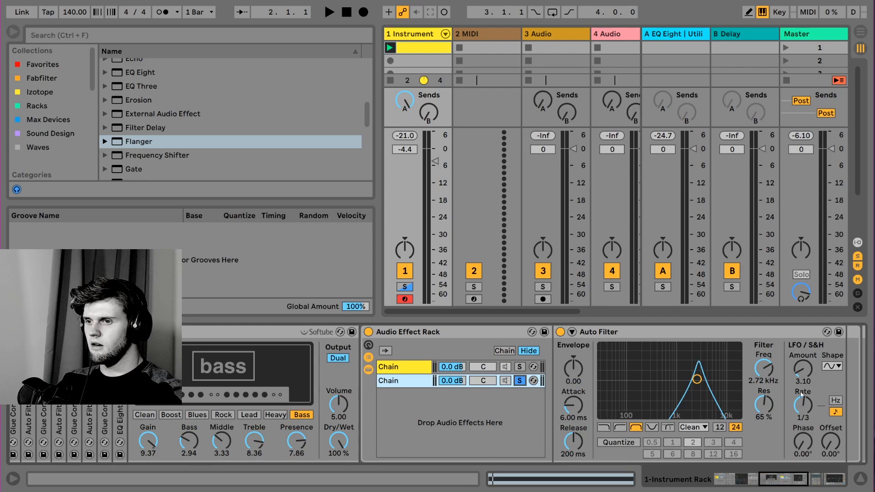
# Clear the solo on the Audio Effect Rack's chains, audition both together, and fold the rack
pyautogui.click(567, 402)
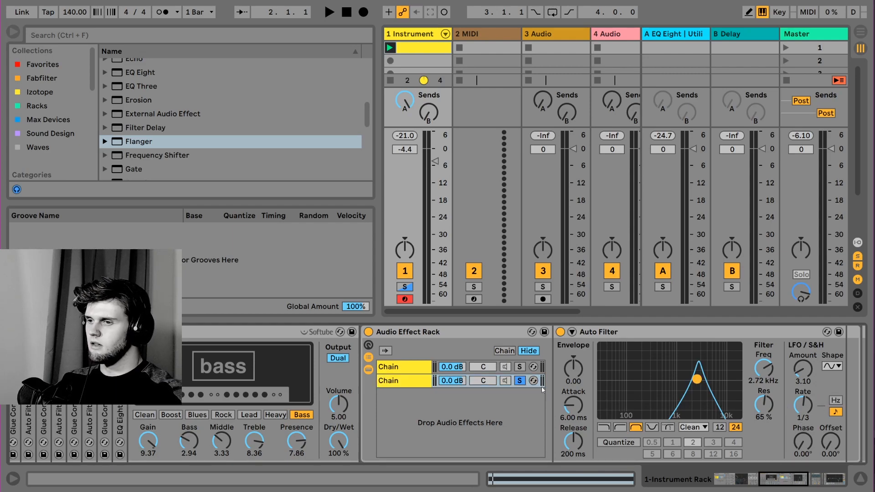
pyautogui.click(520, 367)
pyautogui.click(520, 367)
pyautogui.press('space')
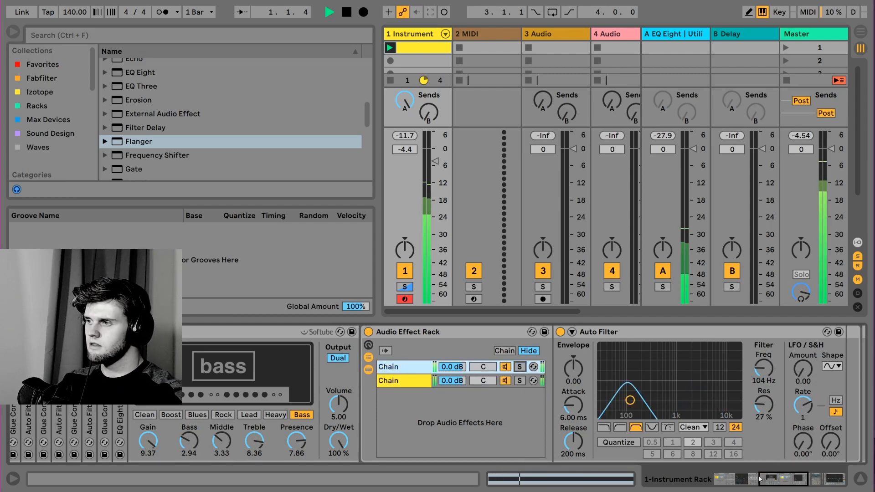
pyautogui.moveTo(760, 478); pyautogui.dragTo(775, 482)
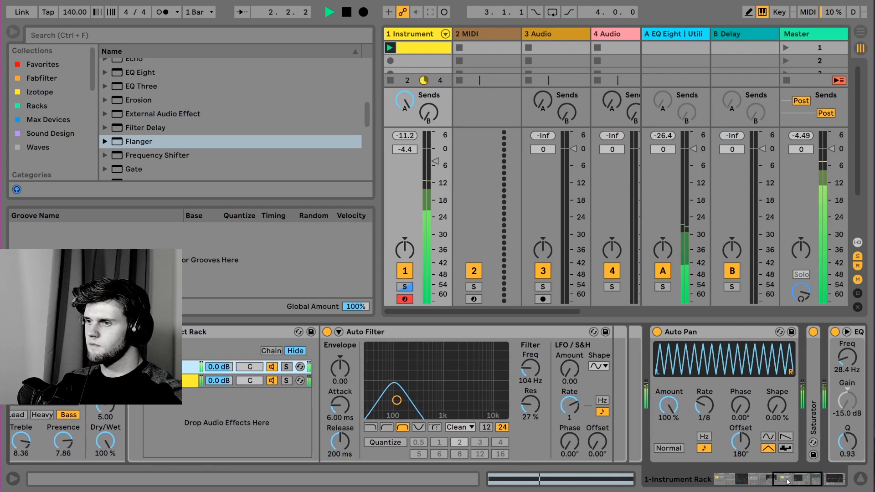
pyautogui.doubleClick(256, 332)
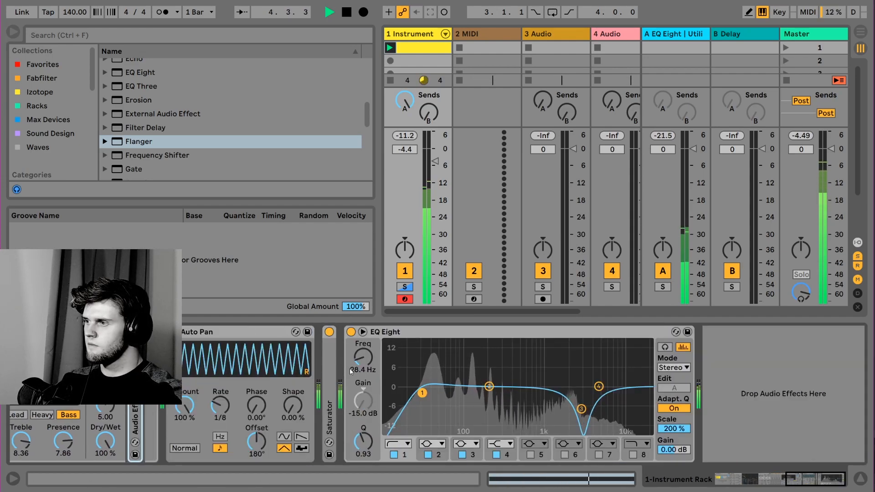
pyautogui.press('space')
# Unfold the Saturator after Auto Pan, set its Drive to 4.57 dB, and audition the result
pyautogui.doubleClick(327, 352)
pyautogui.moveTo(339, 365); pyautogui.dragTo(340, 351)
pyautogui.press('space')
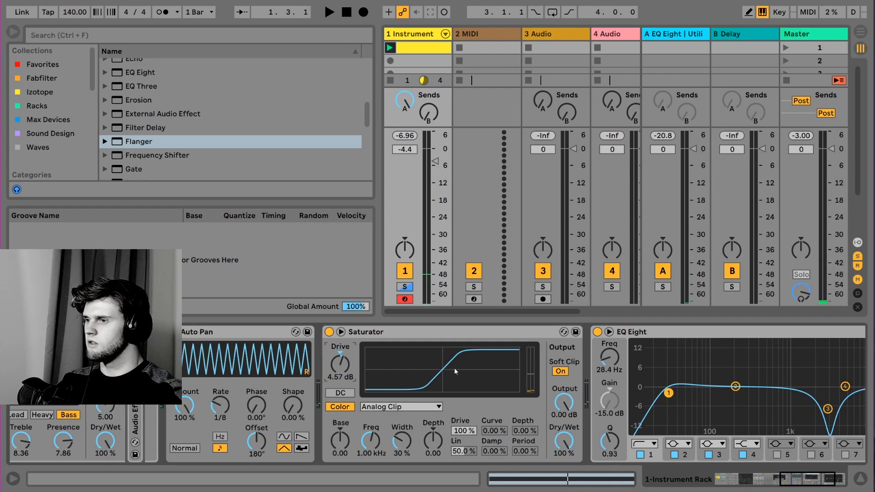
# Set band 3 of the final EQ Eight to -9.79 dB at 2.90 kHz and audition the bass
pyautogui.click(849, 479)
pyautogui.moveTo(729, 409)
pyautogui.mouseDown()
pyautogui.moveTo(728, 386)
pyautogui.moveTo(727, 415)
pyautogui.mouseUp()
pyautogui.press('space')
pyautogui.press('space')
pyautogui.press('space')
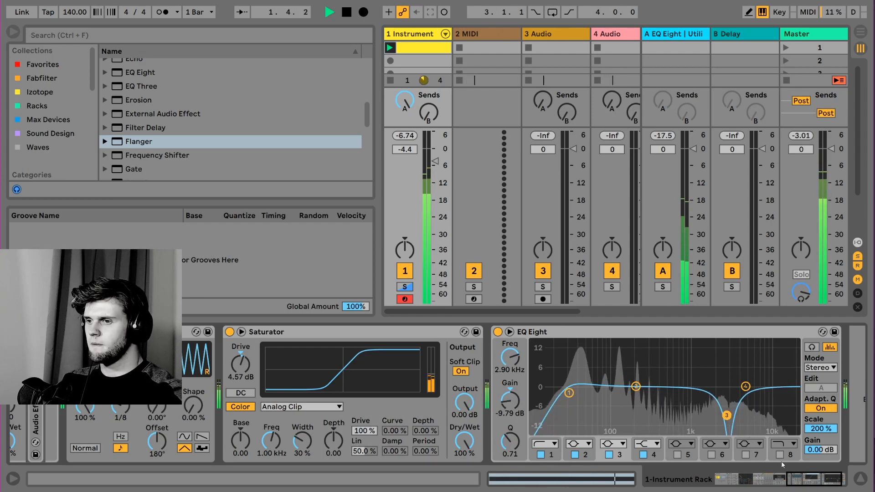
pyautogui.press('space')
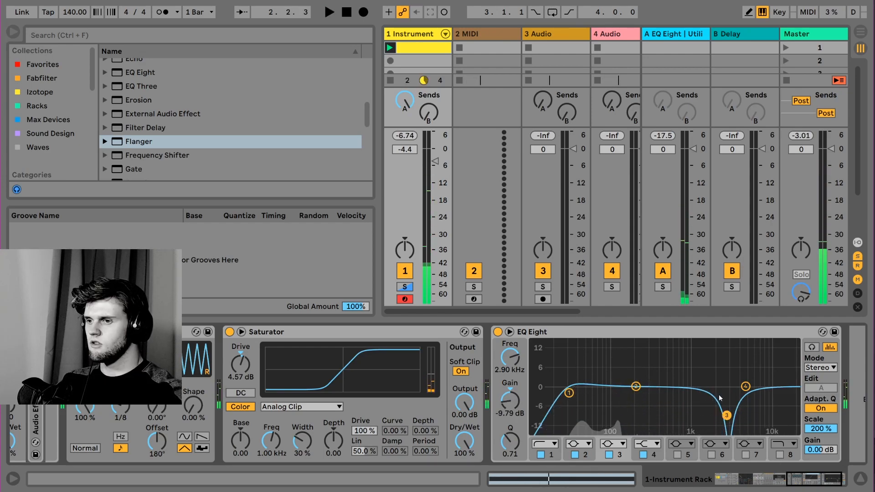
# Unfold the Audio Effect Rack again and review the Auto Filter settings of its second chain
pyautogui.hscroll(-5, 263, 399)
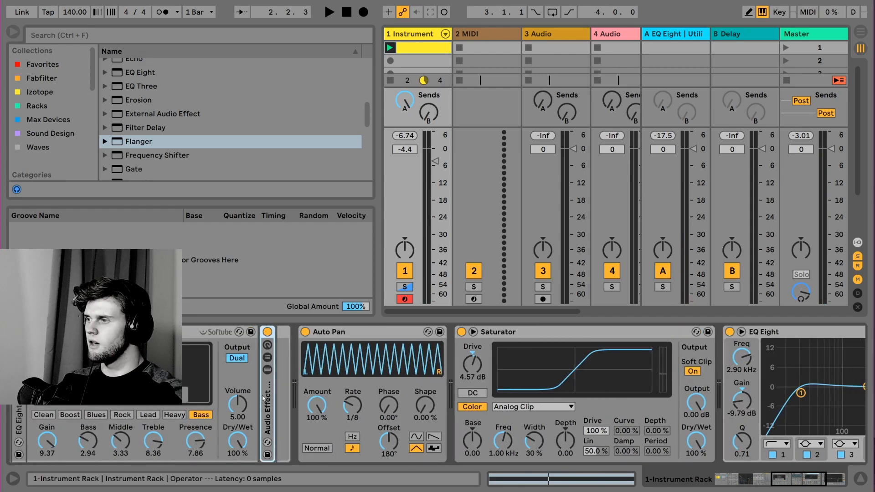
pyautogui.doubleClick(267, 395)
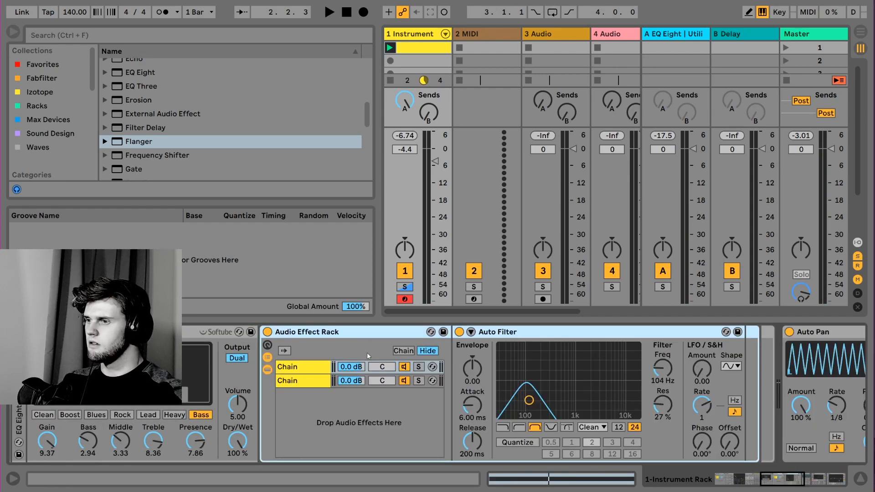
pyautogui.click(313, 377)
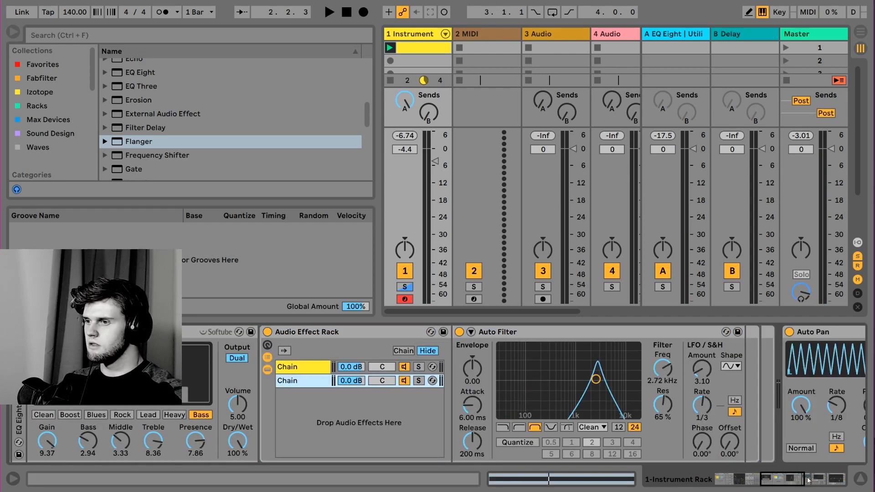
# Fold the final EQ Eight, the Saturator, the Amp and the Auto Filter inside the Audio Effect Rack
pyautogui.hscroll(15, 716, 412)
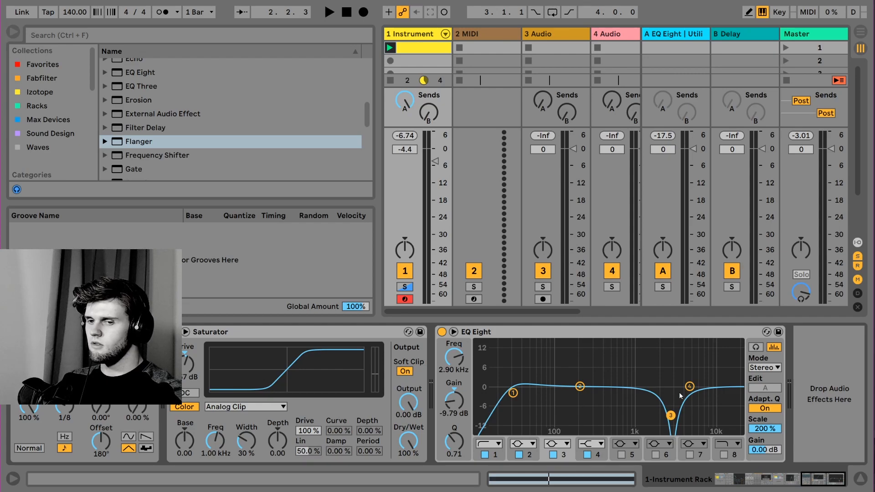
pyautogui.doubleClick(506, 333)
pyautogui.doubleClick(311, 333)
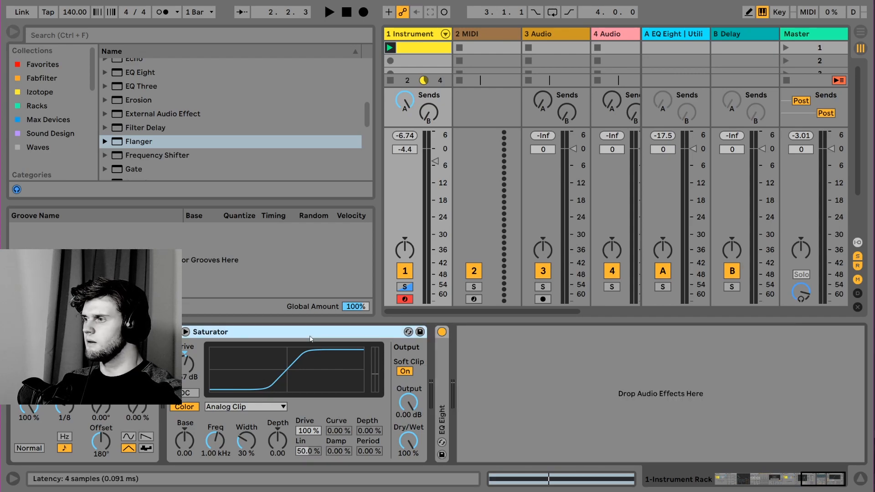
pyautogui.click(781, 481)
pyautogui.scroll(3, 641, 438)
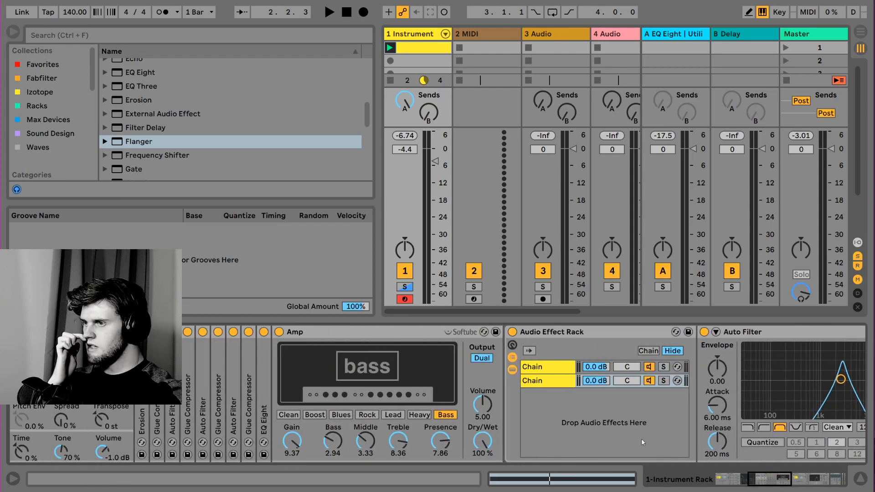
pyautogui.doubleClick(363, 330)
pyautogui.doubleClick(629, 332)
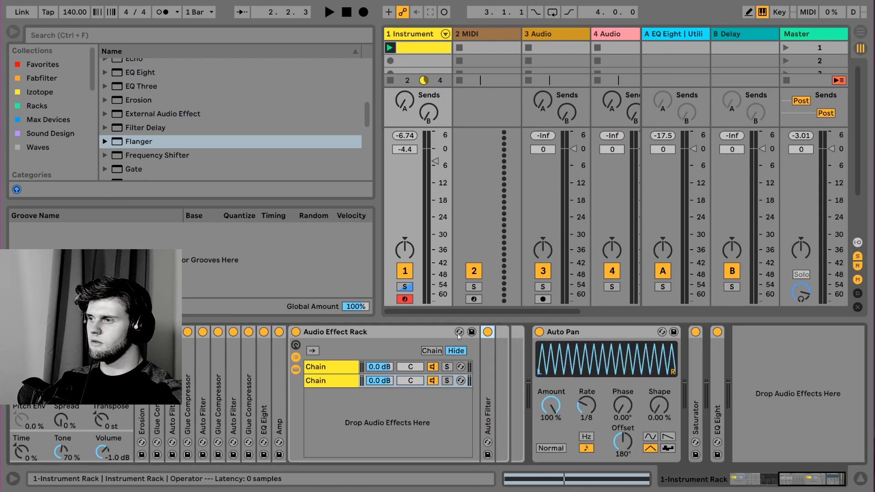
# Audition the instrument track without send A, raise send A, and audition it again for comparison
pyautogui.press('space')
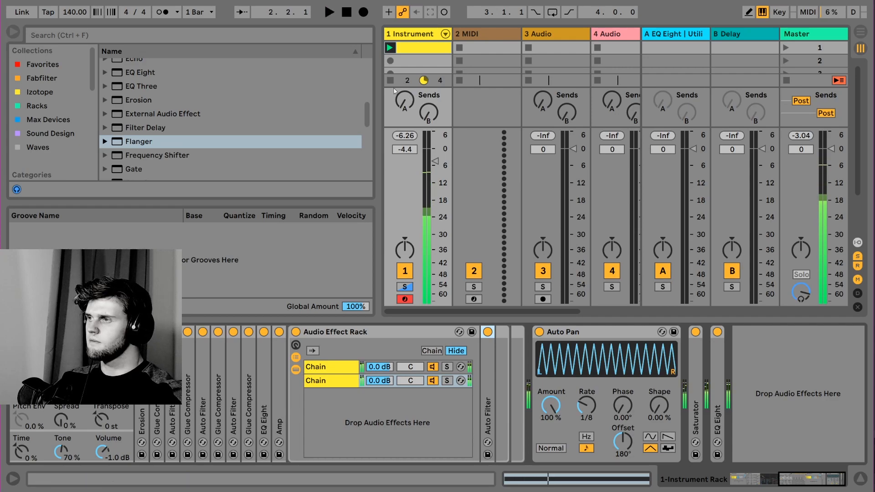
pyautogui.press('space')
pyautogui.moveTo(405, 100); pyautogui.dragTo(405, 86)
pyautogui.press('space')
pyautogui.press('space')
# Select return track A, shift its EQ Eight's low-cut band to a higher frequency, and audition the effect chain
pyautogui.click(674, 34)
pyautogui.moveTo(113, 387); pyautogui.dragTo(143, 387)
pyautogui.press('space')
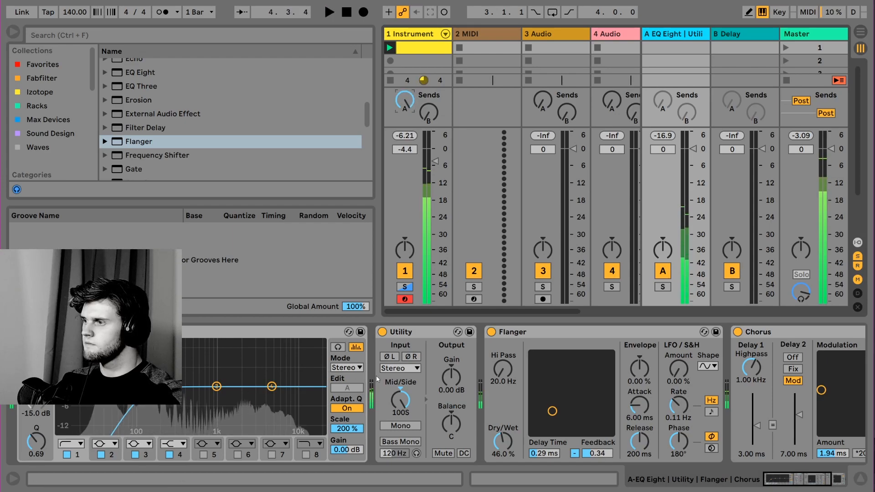
# Stop playback and toggle Mid/Side Mode off and back on in return track A's Utility to compare it with Width
pyautogui.press('space')
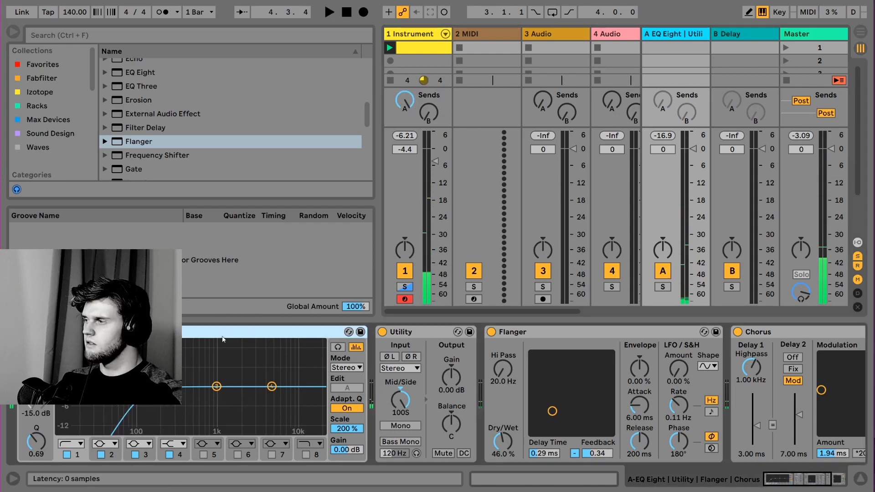
pyautogui.rightClick(408, 385)
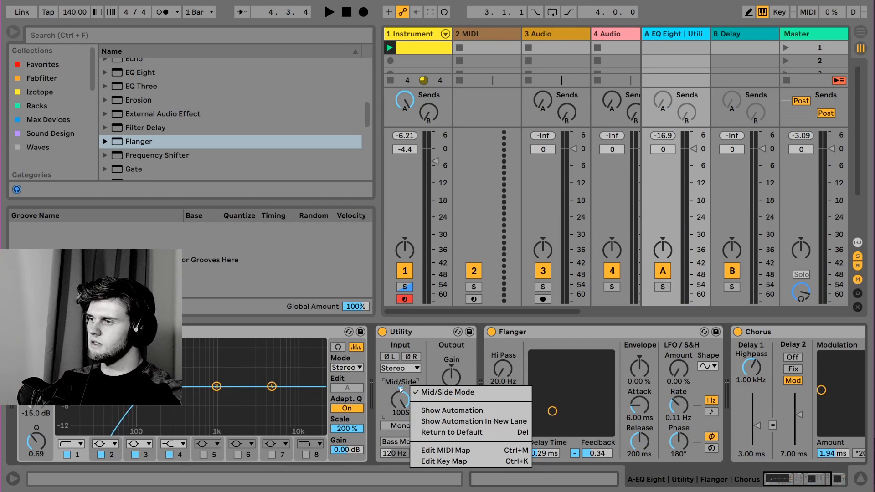
pyautogui.click(400, 387)
pyautogui.rightClick(401, 385)
pyautogui.click(401, 385)
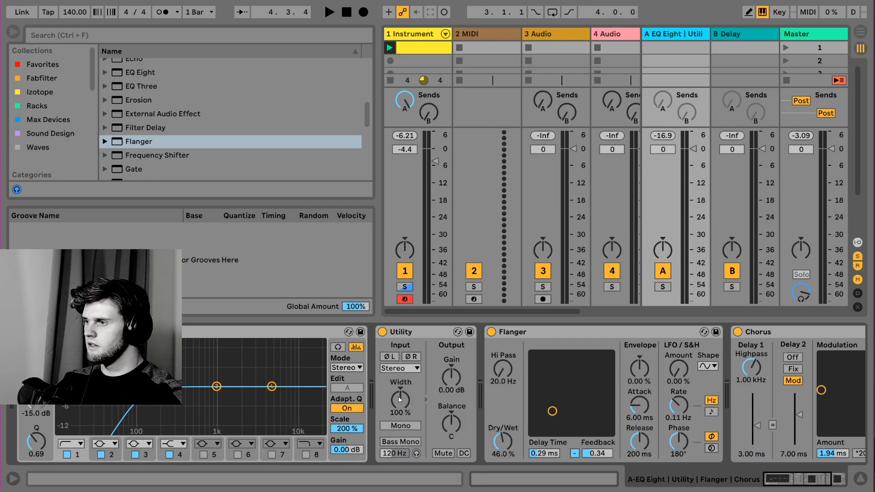
pyautogui.rightClick(400, 386)
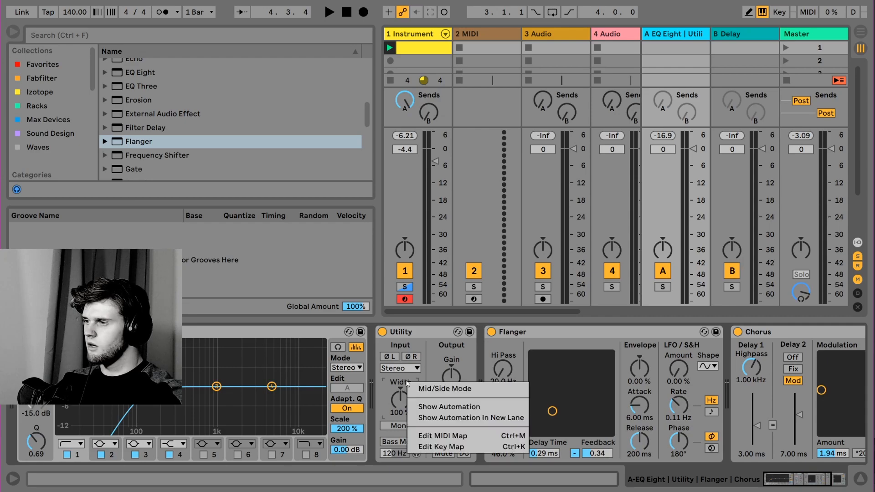
pyautogui.click(420, 387)
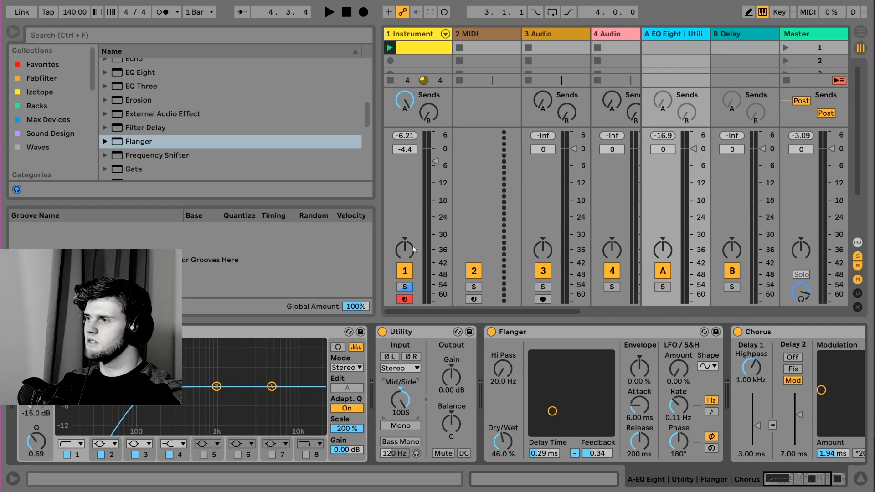
# Return to the instrument track, unfold the Amp to review its Bass model and Dual output settings, and fold it again
pyautogui.click(396, 280)
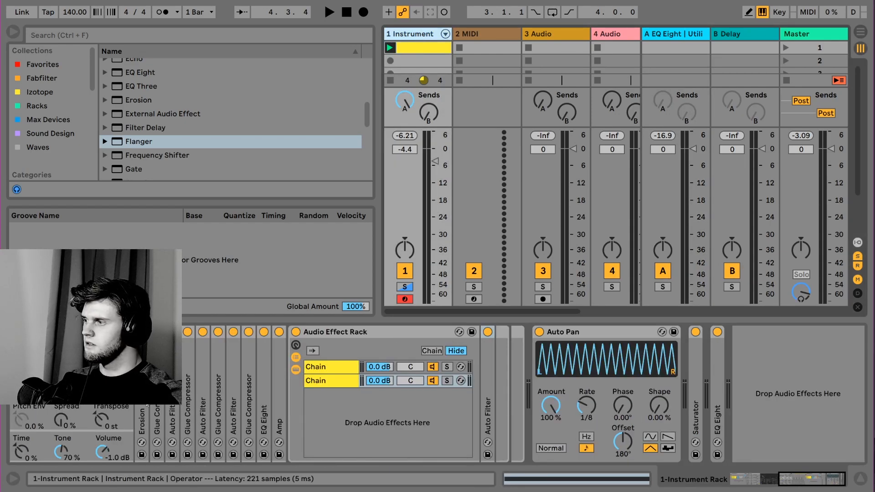
pyautogui.hscroll(-3, 185, 379)
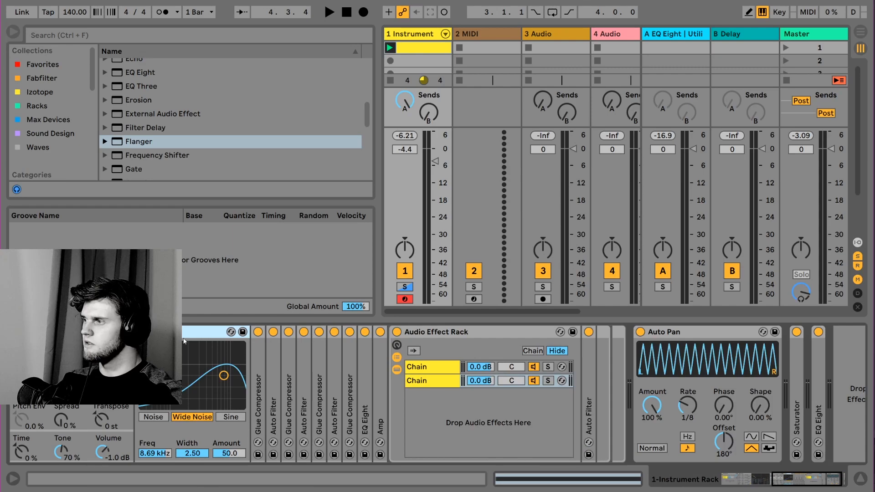
pyautogui.hscroll(3, 273, 378)
pyautogui.doubleClick(275, 386)
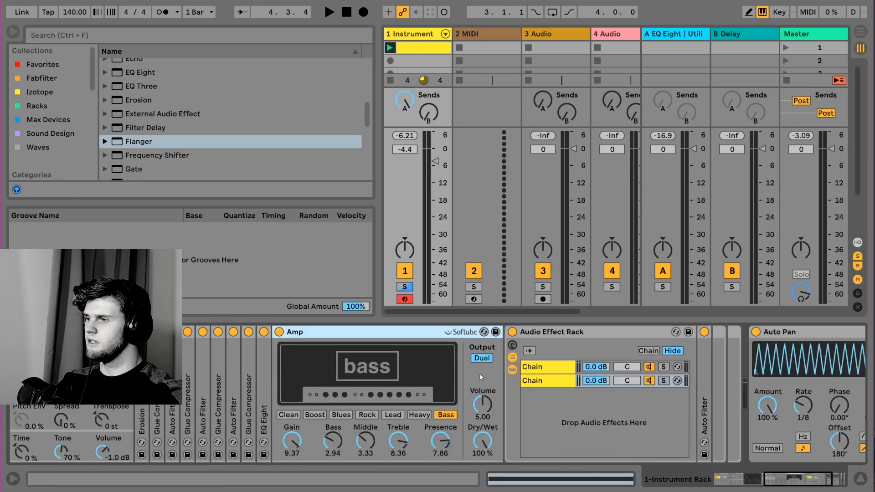
pyautogui.doubleClick(331, 338)
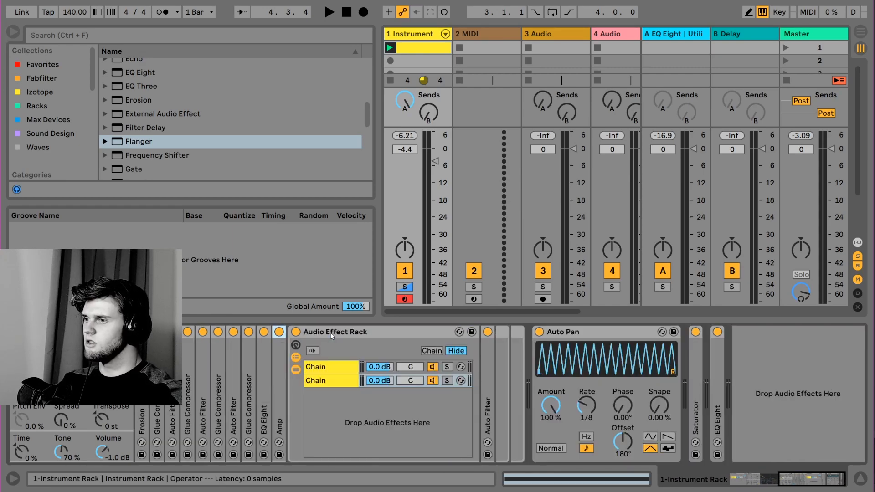
# On return track A, shift the EQ Eight's low-cut band slightly higher and review the Utility, Flanger and Chorus settings
pyautogui.click(671, 34)
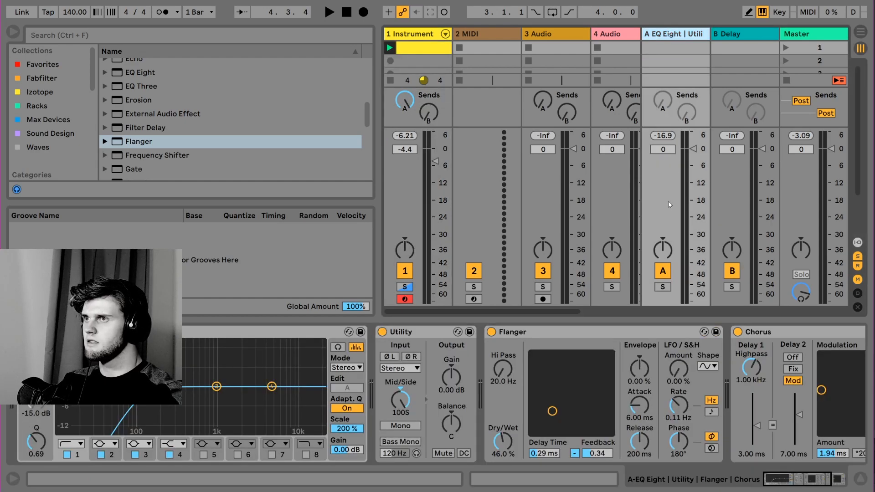
pyautogui.click(405, 333)
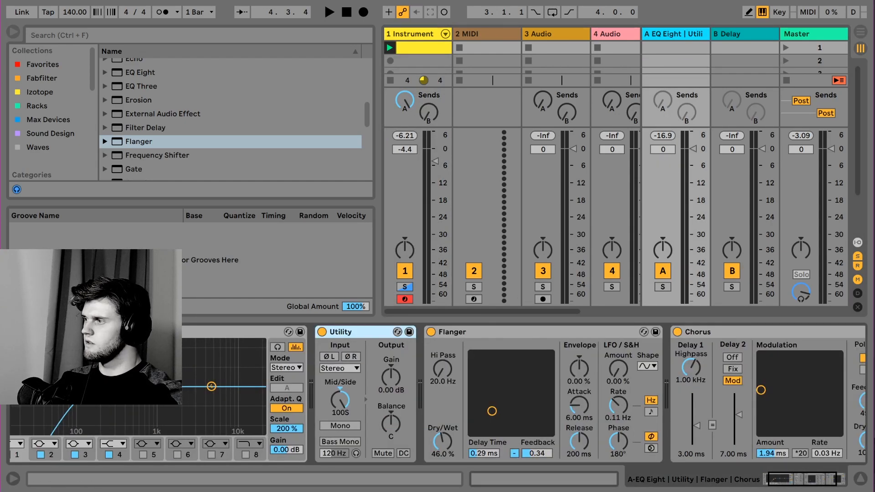
pyautogui.moveTo(142, 388); pyautogui.dragTo(157, 387)
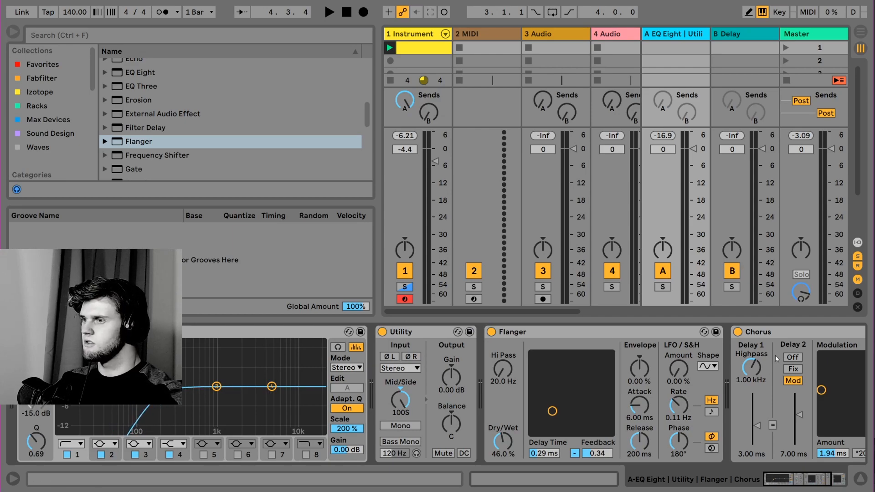
pyautogui.click(812, 481)
pyautogui.moveTo(813, 482); pyautogui.dragTo(818, 481)
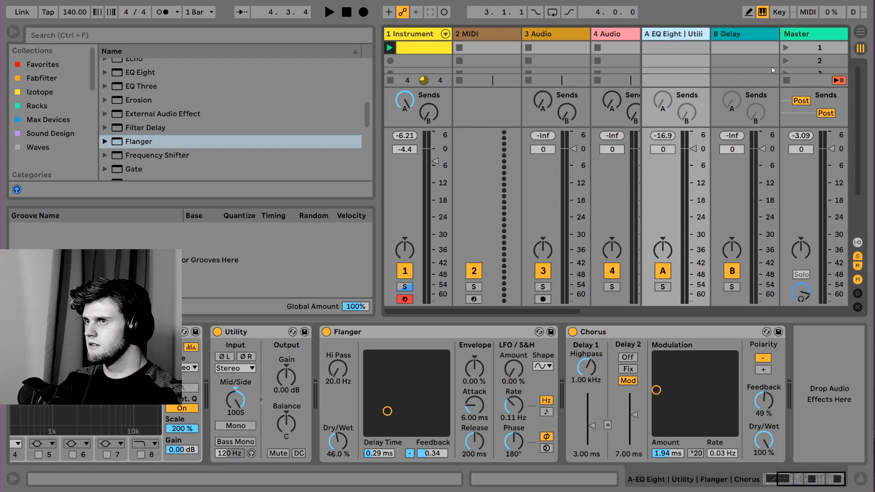
# Audition the patch through the Master track while switching its Utility between Mono and stereo, leaving Mono off and stopping playback
pyautogui.click(411, 36)
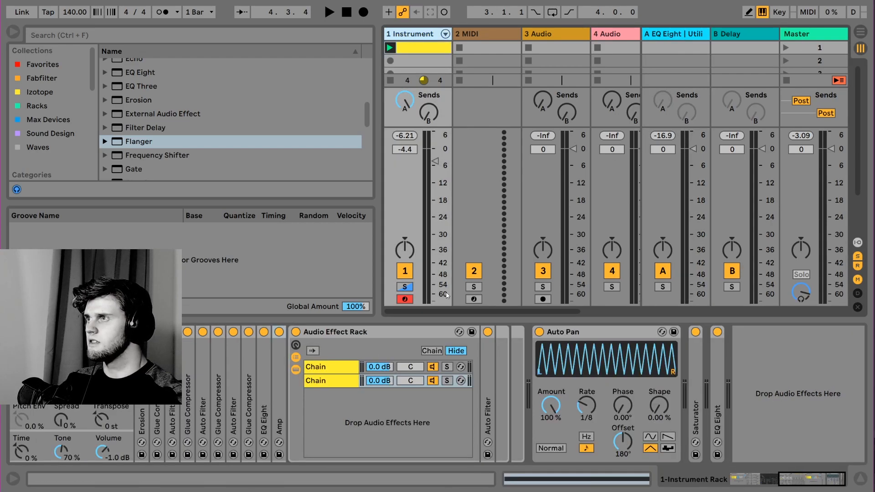
pyautogui.click(803, 34)
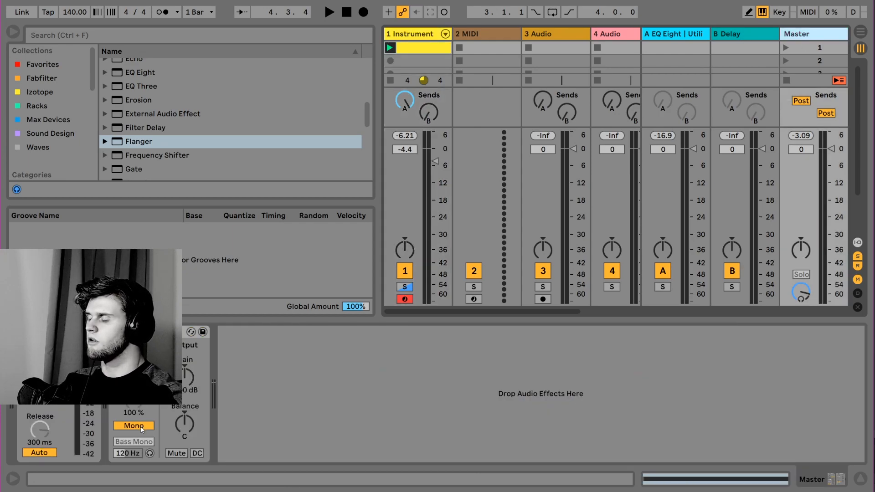
pyautogui.press('space')
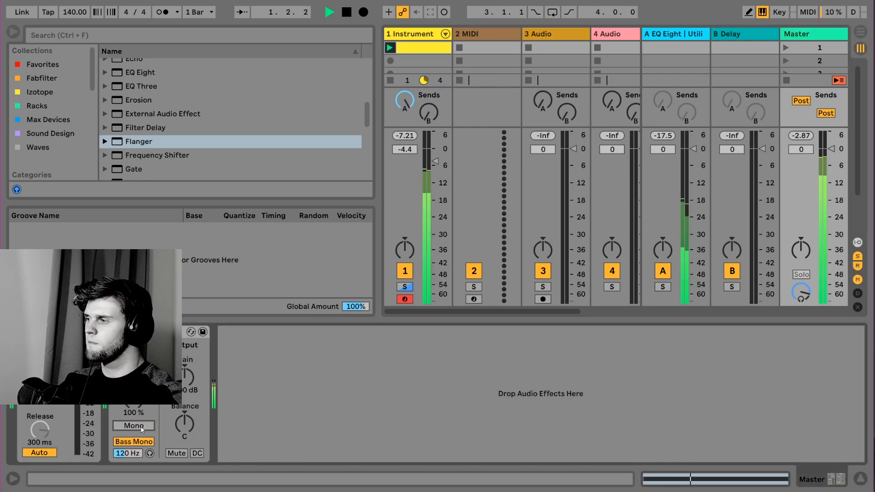
pyautogui.click(142, 428)
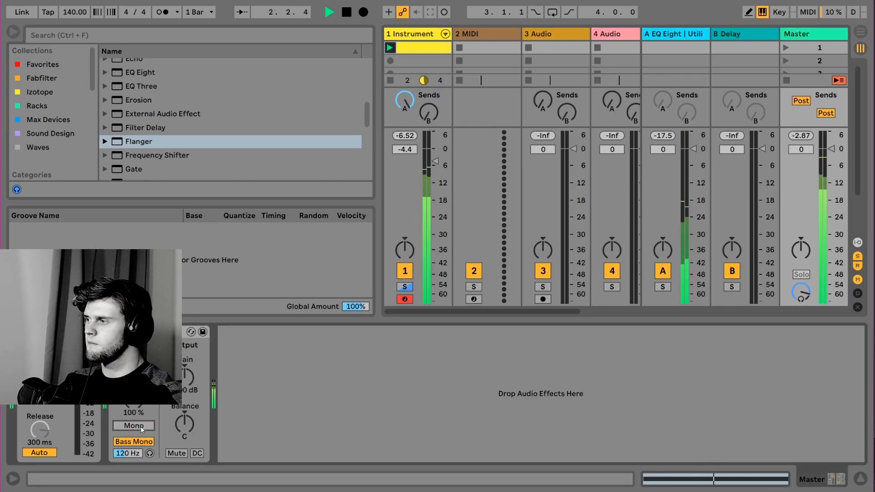
pyautogui.click(142, 429)
pyautogui.click(142, 429)
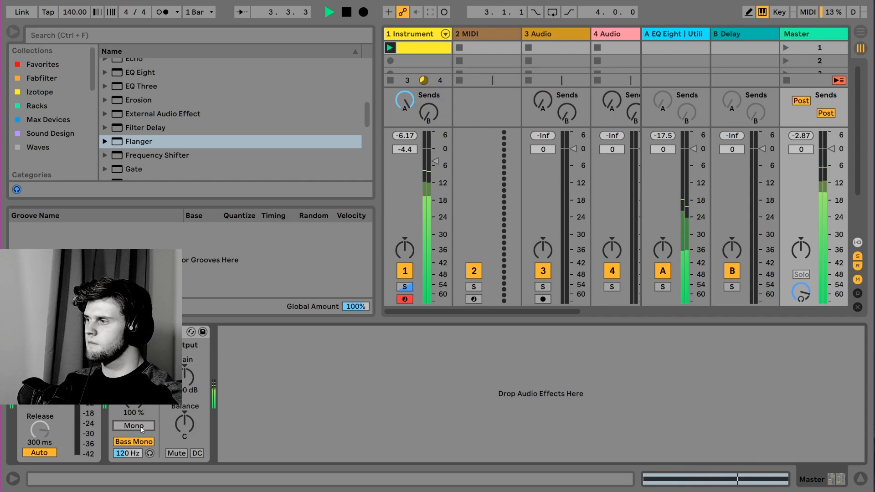
pyautogui.press('space')
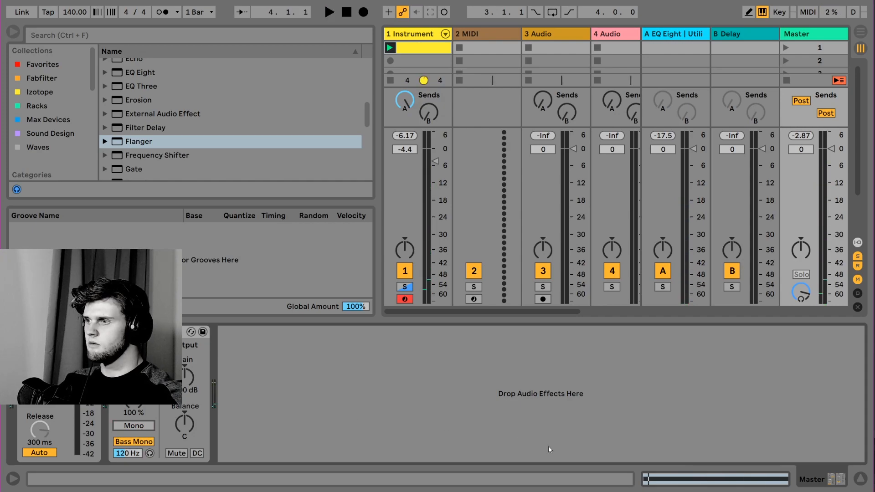